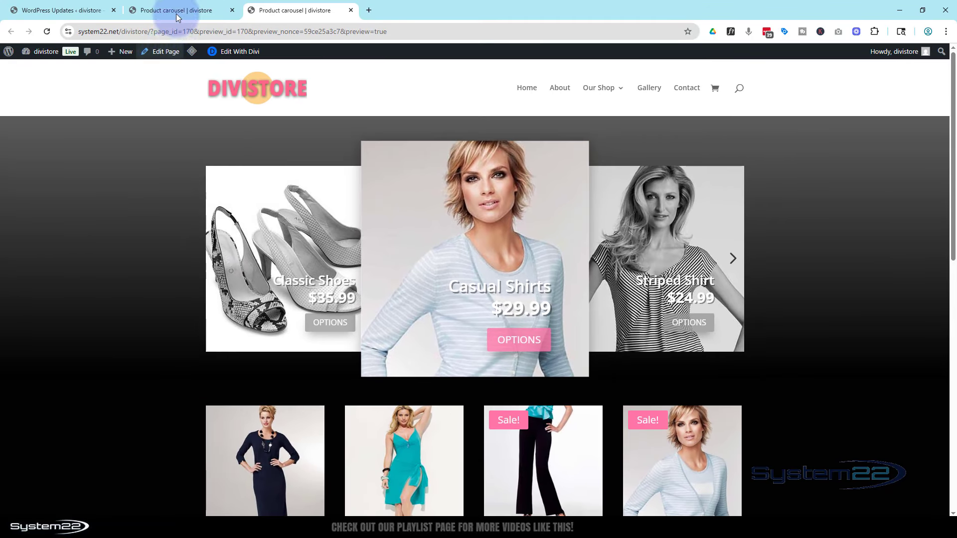
# Switch to the page's builder tab, delete the existing product carousel row, and replace it with a single-column row.
pyautogui.click(174, 11)
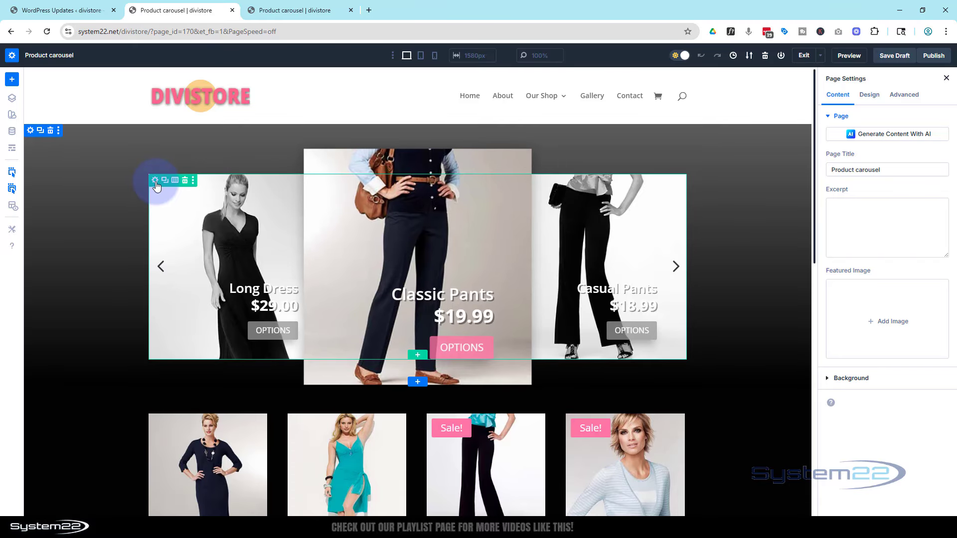
pyautogui.click(185, 180)
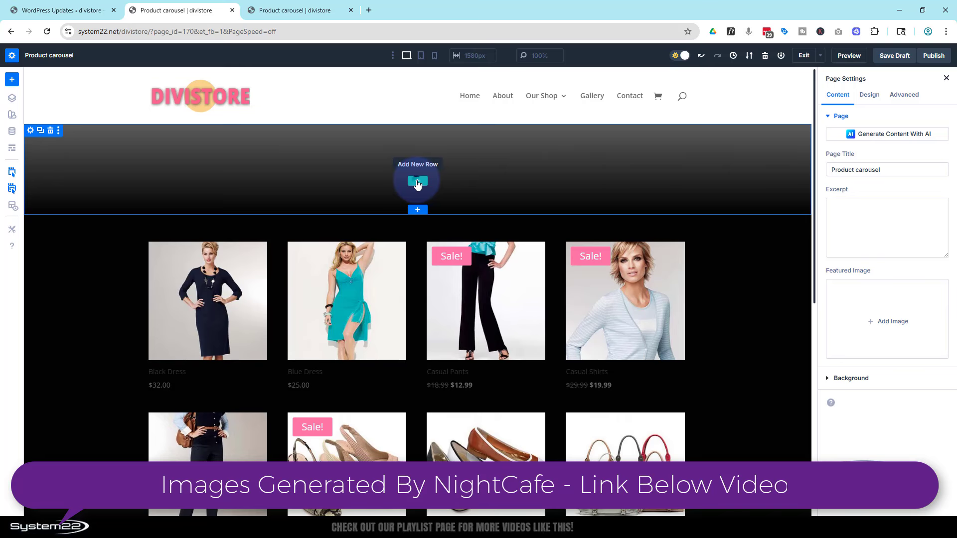
pyautogui.click(418, 182)
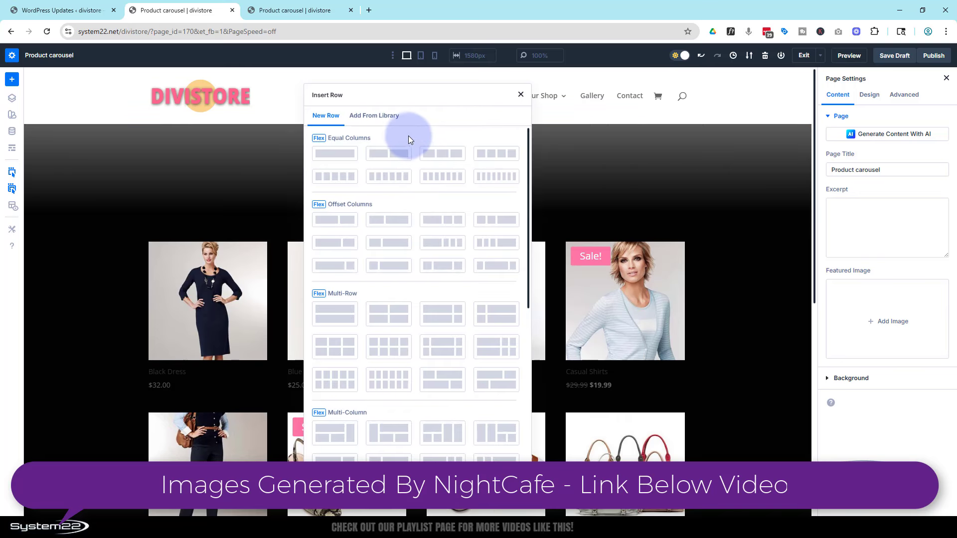
pyautogui.click(334, 156)
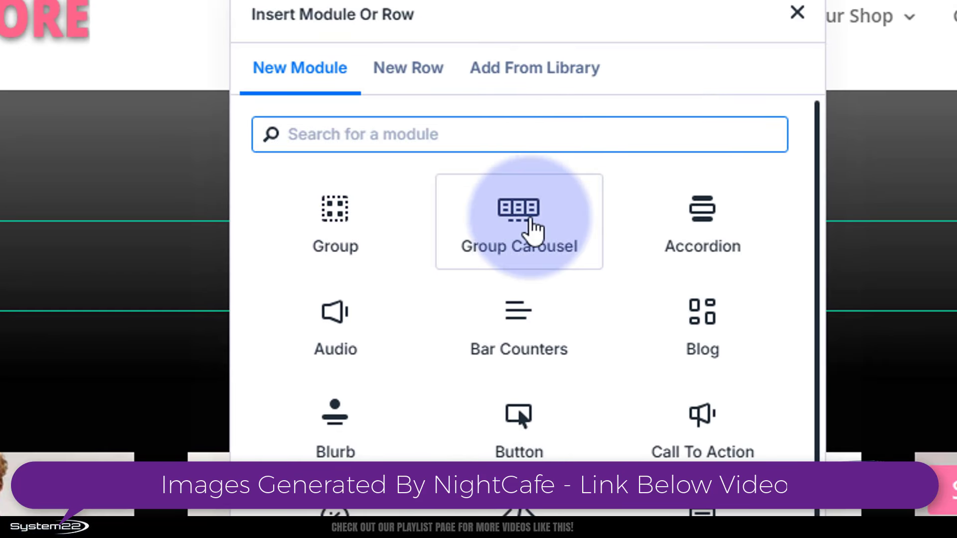
# Add a Group Carousel module to the new row and place a Call To Action module inside its slide.
pyautogui.click(521, 243)
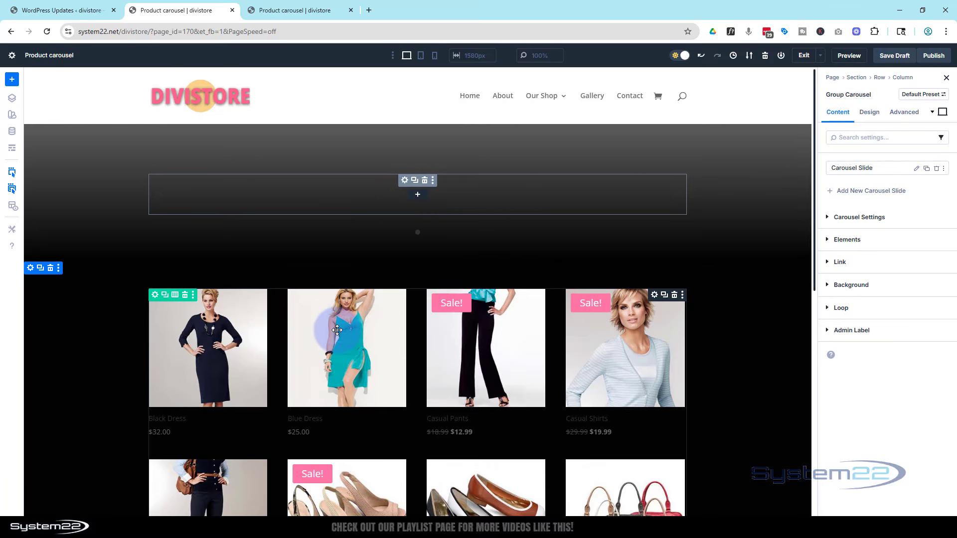
pyautogui.moveTo(338, 330); pyautogui.dragTo(430, 196)
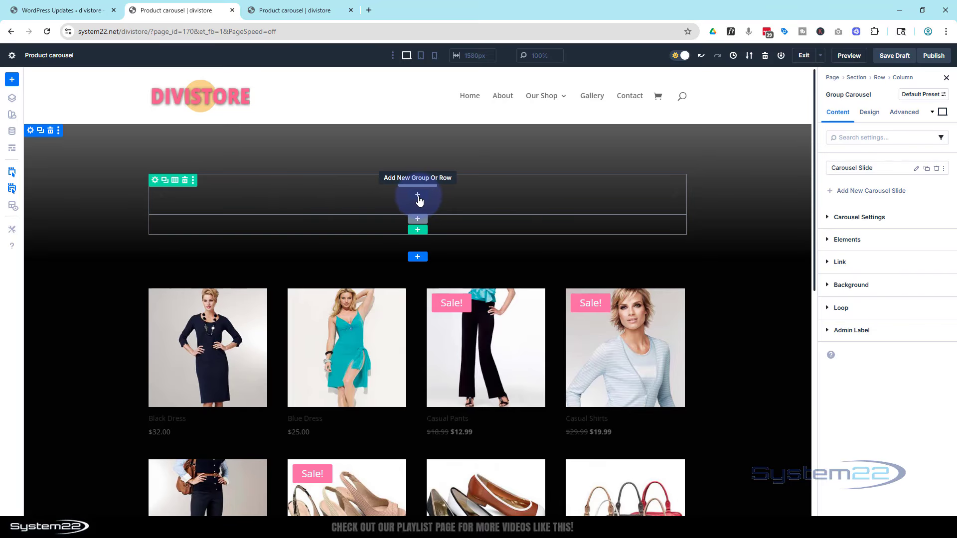
pyautogui.click(418, 196)
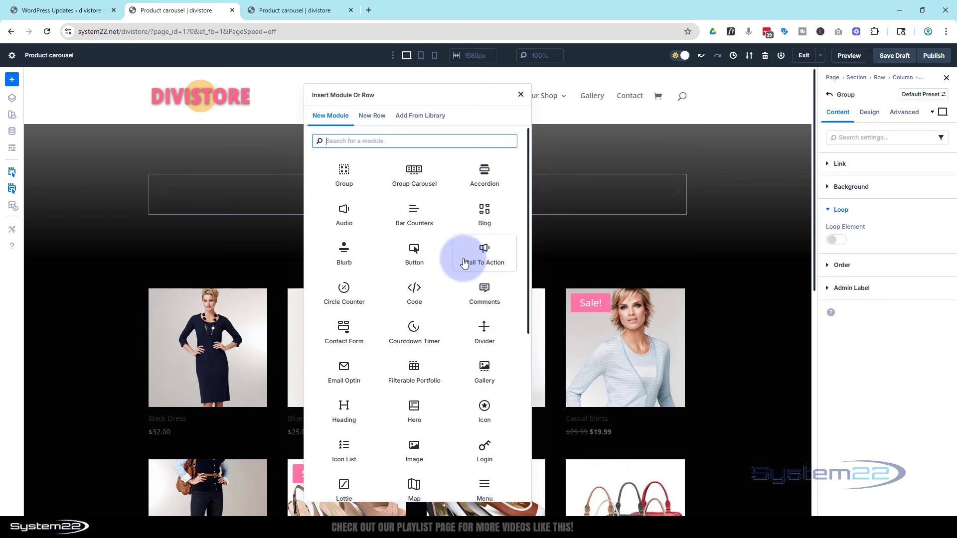
pyautogui.click(483, 253)
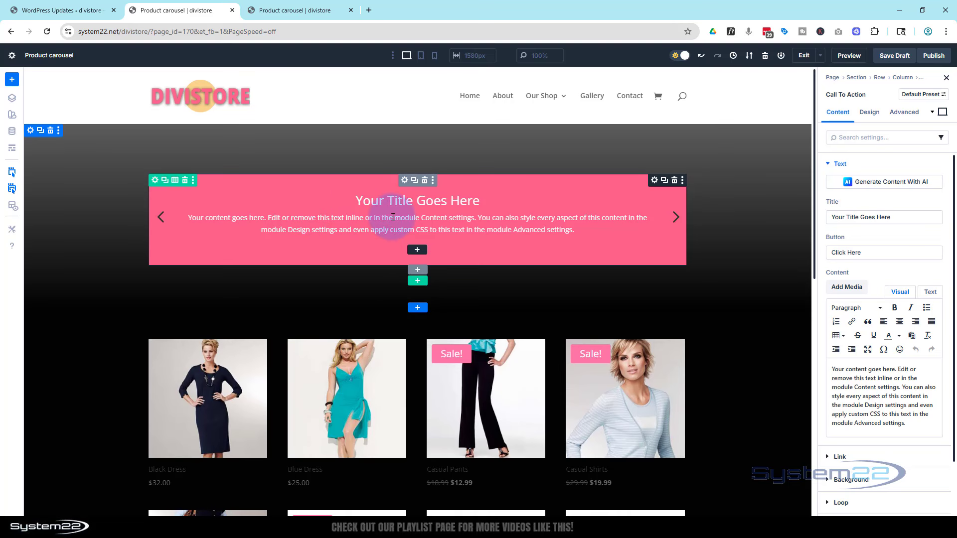
# Open the Group Carousel's slide for editing and enable Loop Element on it.
pyautogui.click(405, 183)
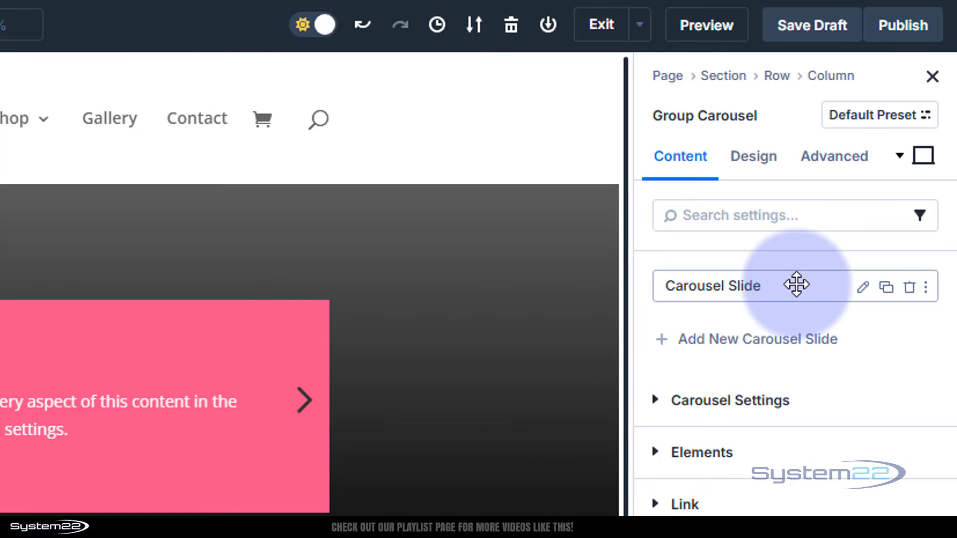
pyautogui.click(862, 290)
pyautogui.click(659, 383)
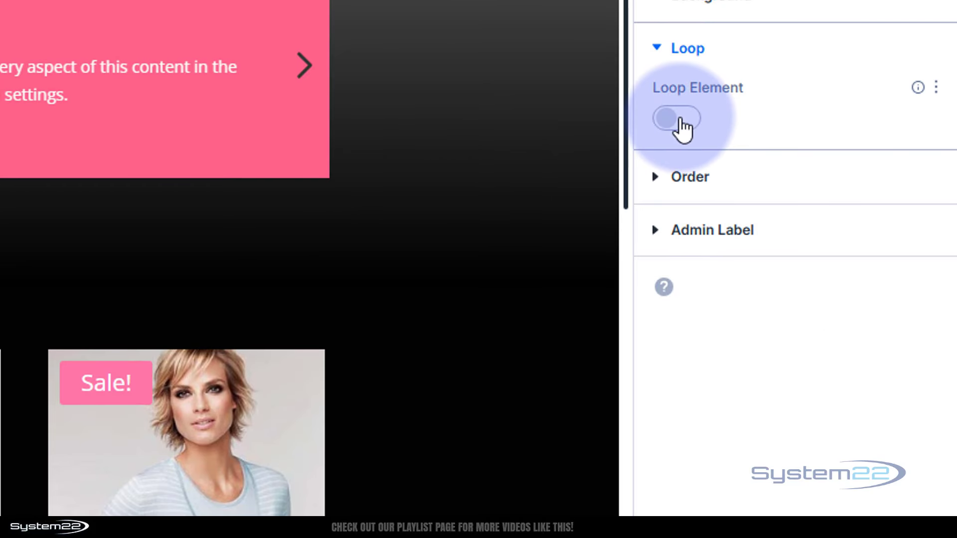
pyautogui.click(683, 125)
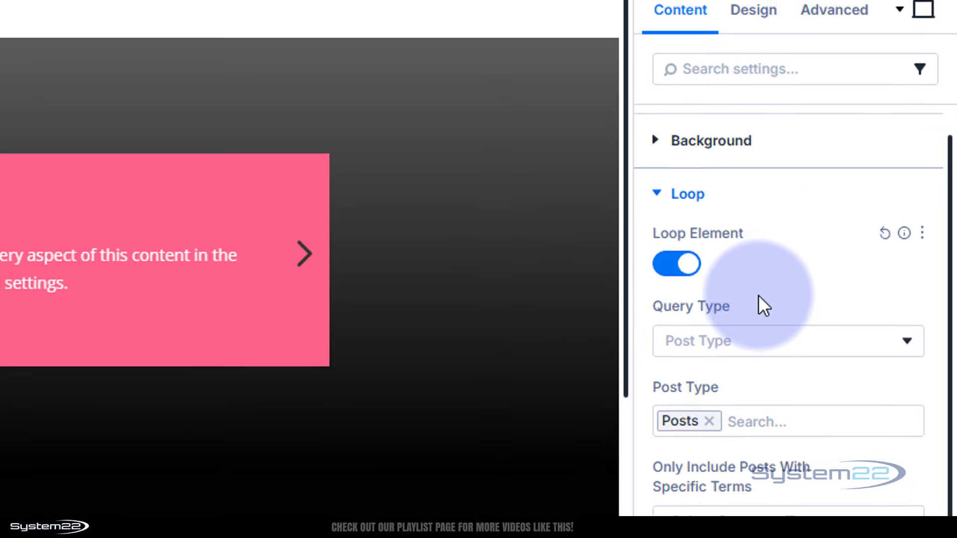
# Replace the Posts entry in the slide loop's Post Type with Products.
pyautogui.scroll(-5, 759, 304)
pyautogui.scroll(2, 723, 265)
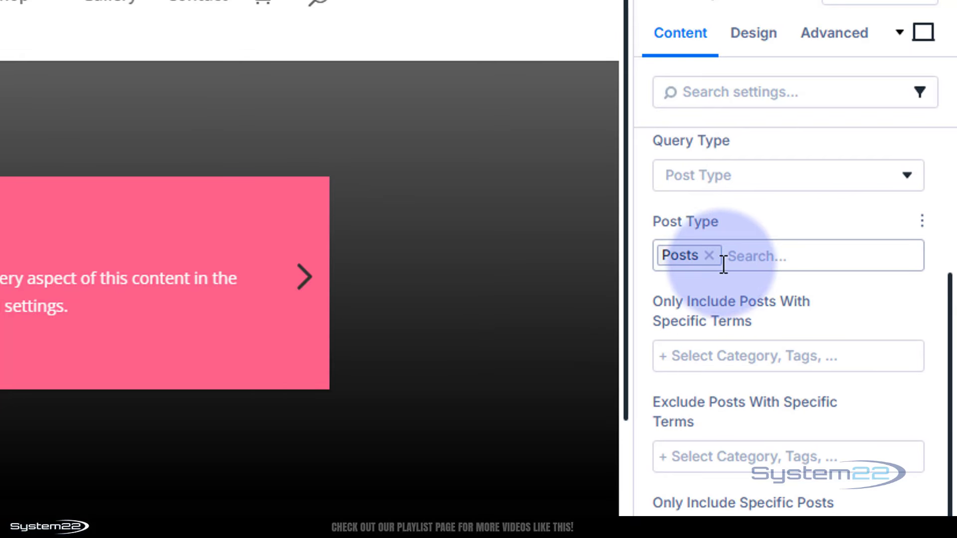
pyautogui.click(709, 256)
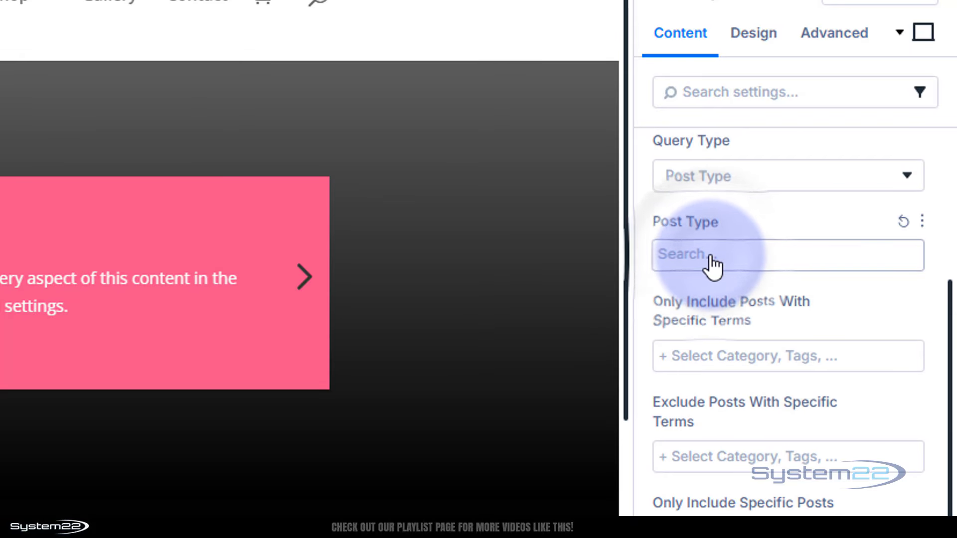
pyautogui.click(711, 256)
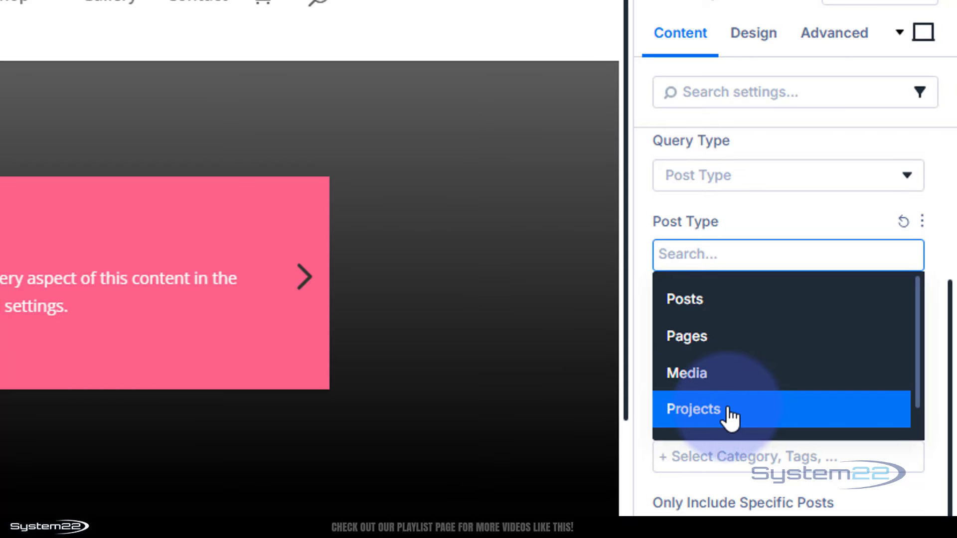
pyautogui.scroll(-1, 728, 416)
pyautogui.click(697, 412)
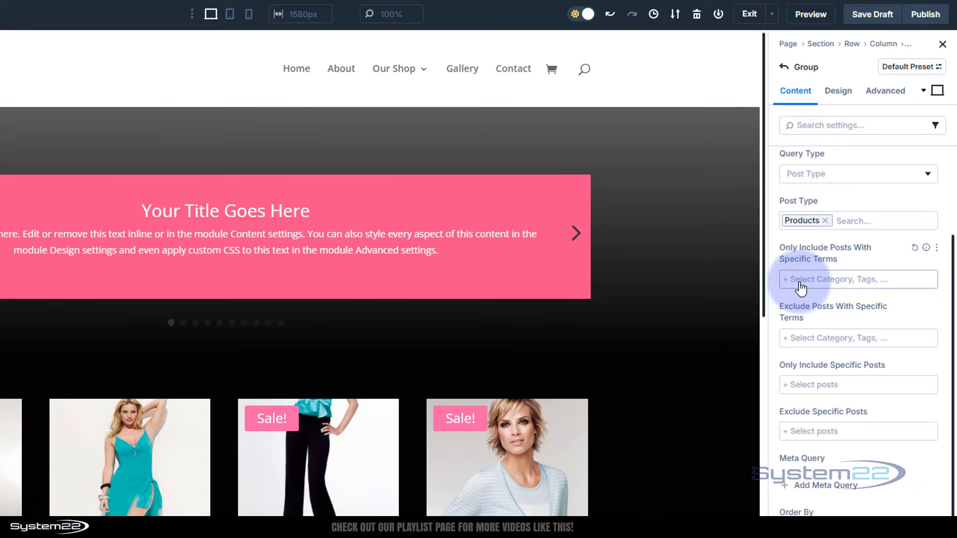
# Limit the product loop to the product categories Dresses, Shirts, Shoes and Pants.
pyautogui.click(801, 283)
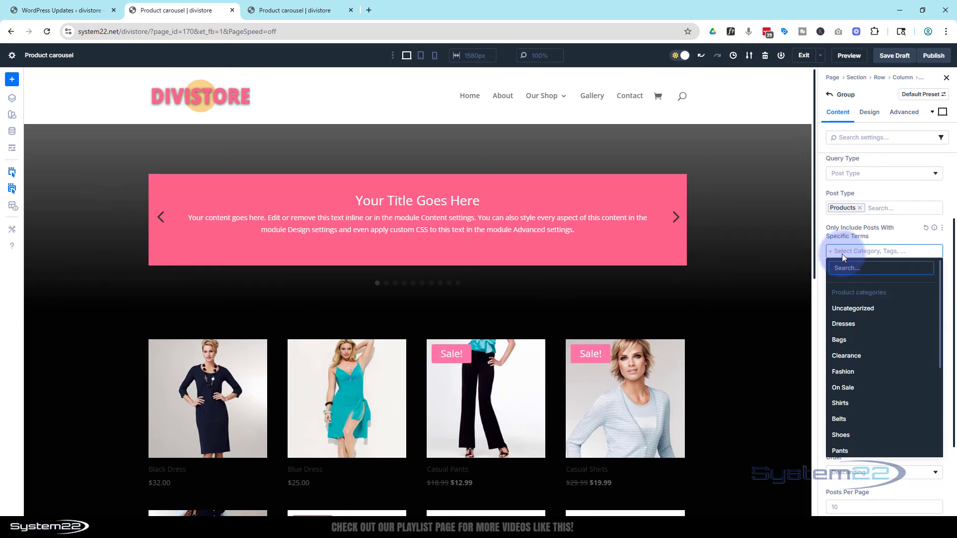
pyautogui.click(861, 333)
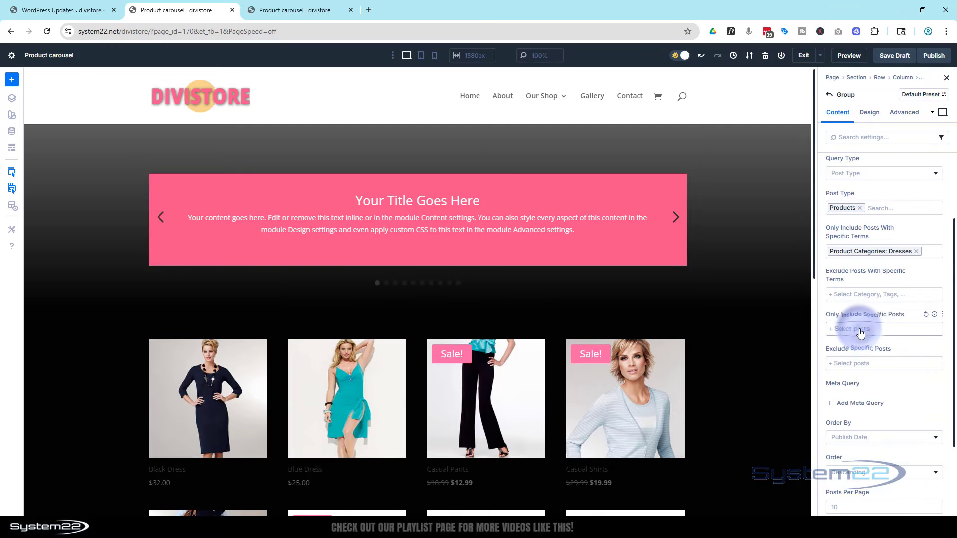
pyautogui.click(931, 256)
pyautogui.click(897, 386)
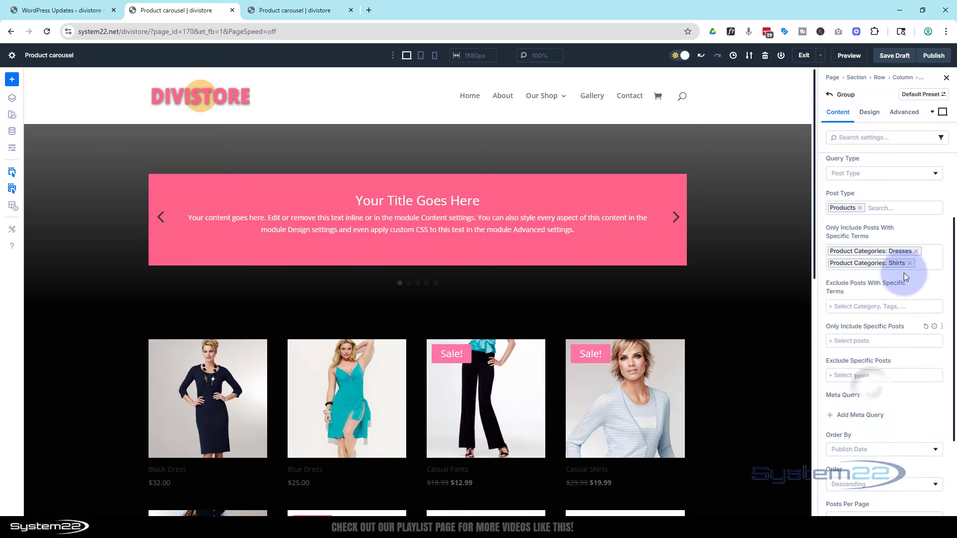
pyautogui.click(925, 259)
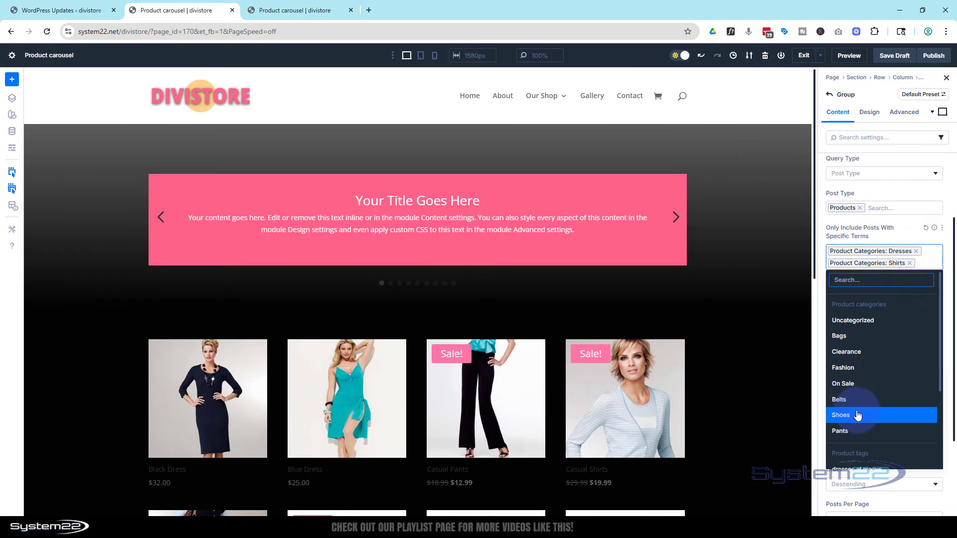
pyautogui.click(858, 416)
pyautogui.click(927, 277)
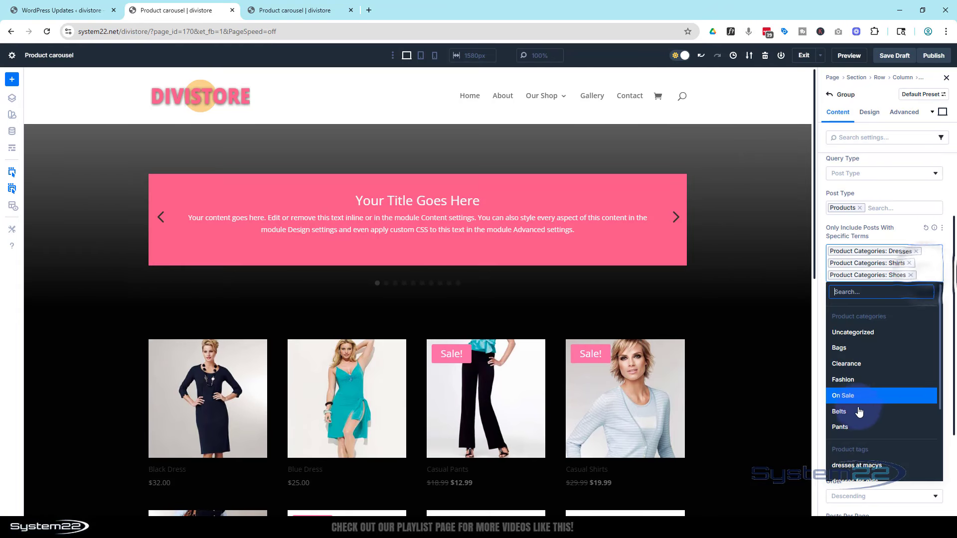
pyautogui.click(855, 425)
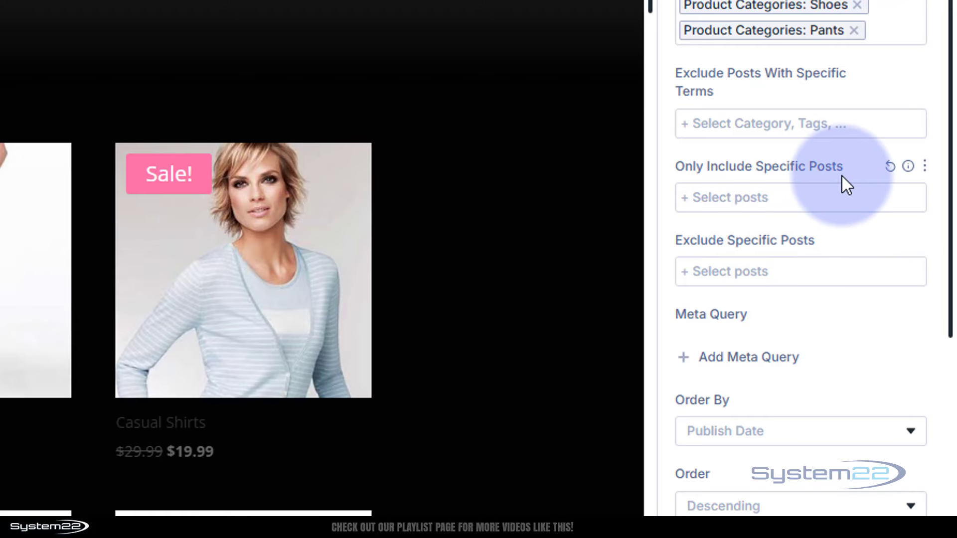
# Set the product loop's Posts Per Page to 18.
pyautogui.scroll(-4, 816, 254)
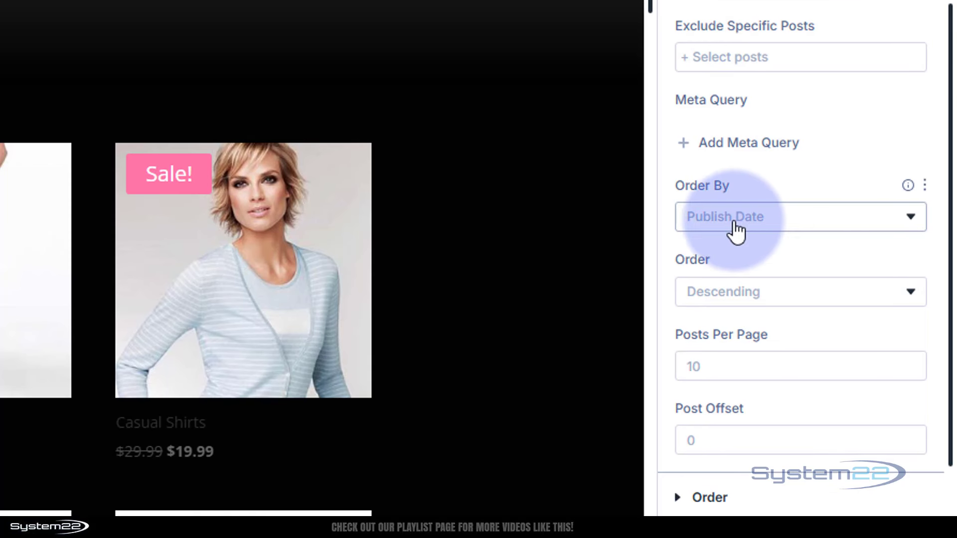
pyautogui.scroll(-2, 790, 228)
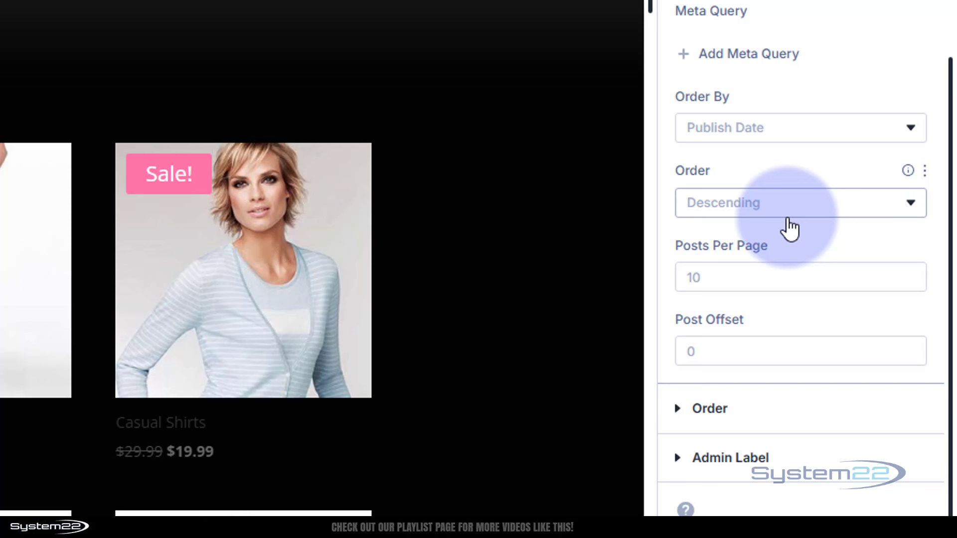
pyautogui.click(723, 275)
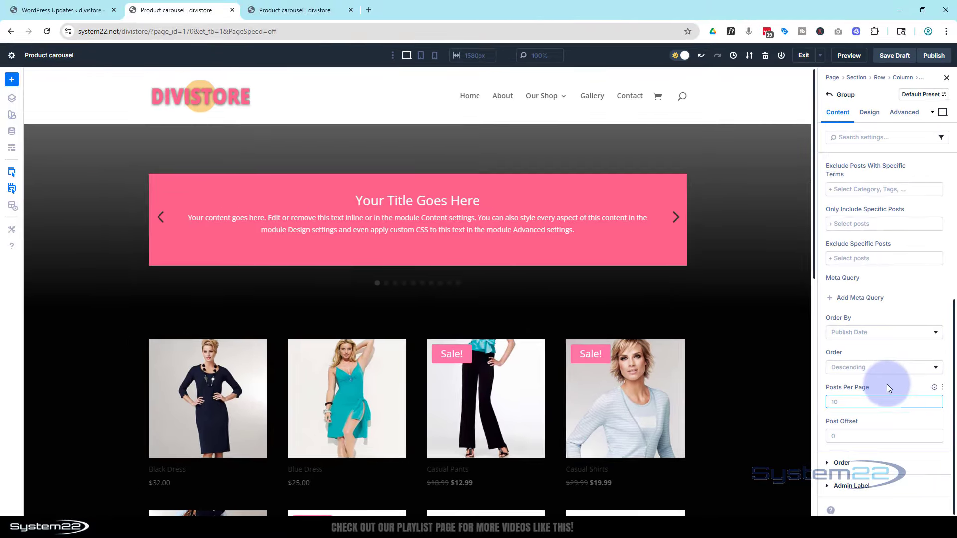
pyautogui.write('18')
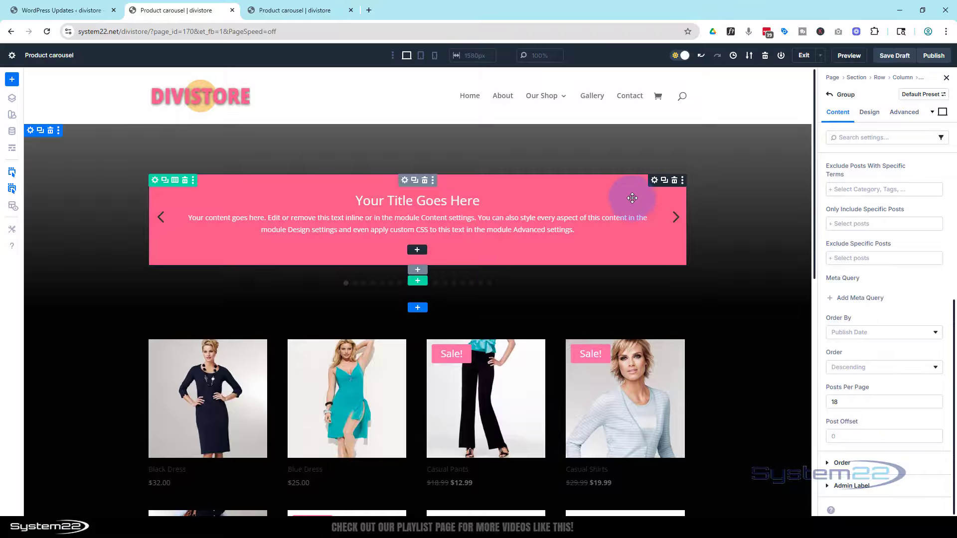
# Fill the Call To Action module's title with the dynamic content Loop Product Title.
pyautogui.click(647, 202)
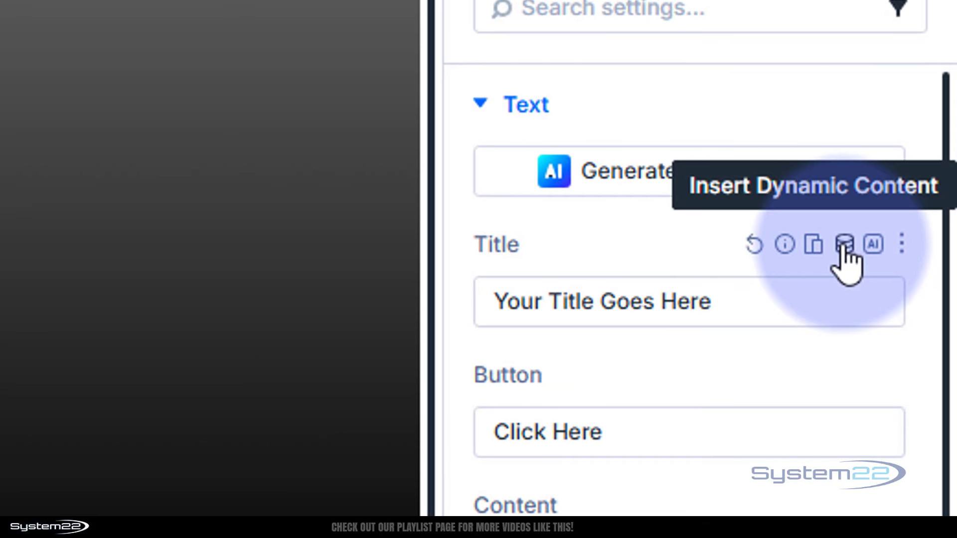
pyautogui.click(845, 246)
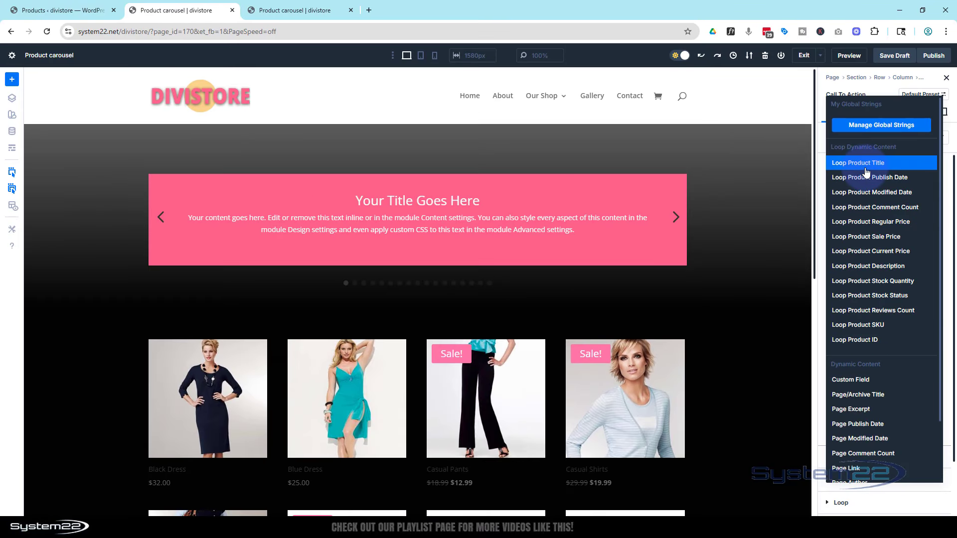
pyautogui.click(866, 163)
pyautogui.click(922, 242)
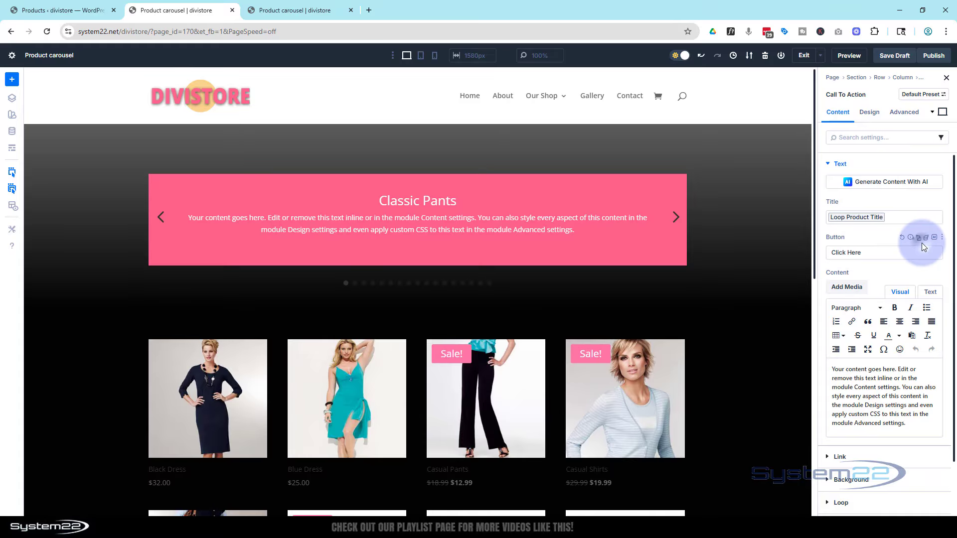
# Change the Call To Action module's button text to "Options".
pyautogui.scroll(-1, 877, 233)
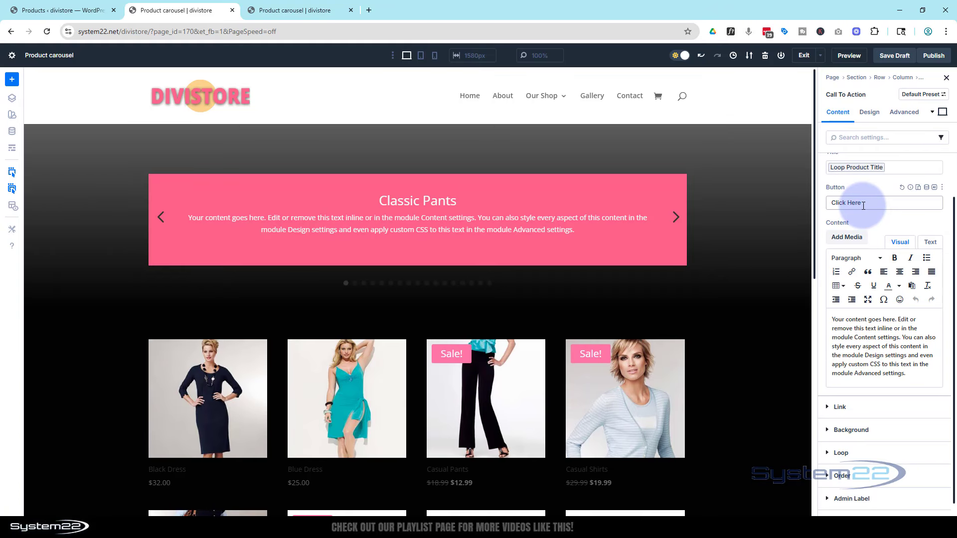
pyautogui.moveTo(864, 204); pyautogui.dragTo(830, 208)
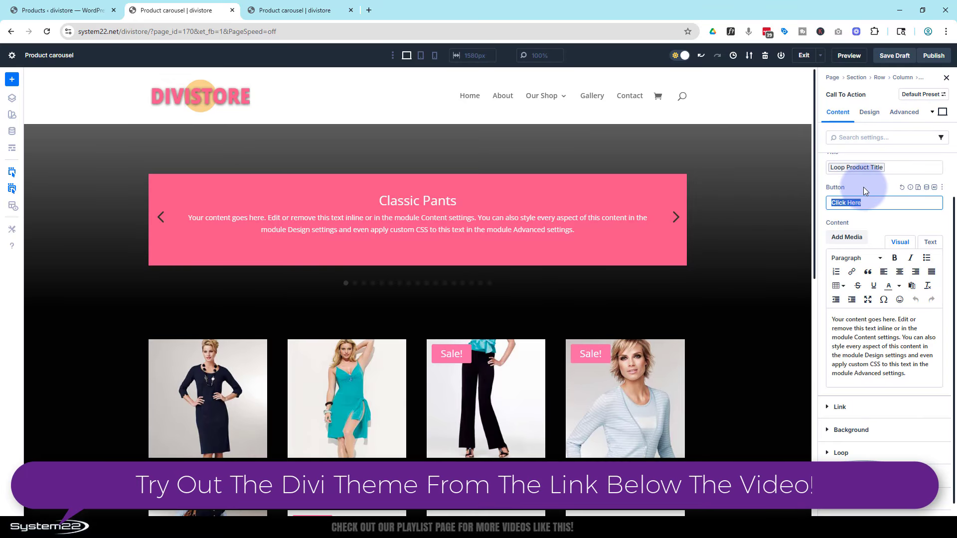
pyautogui.scroll(-1, 867, 194)
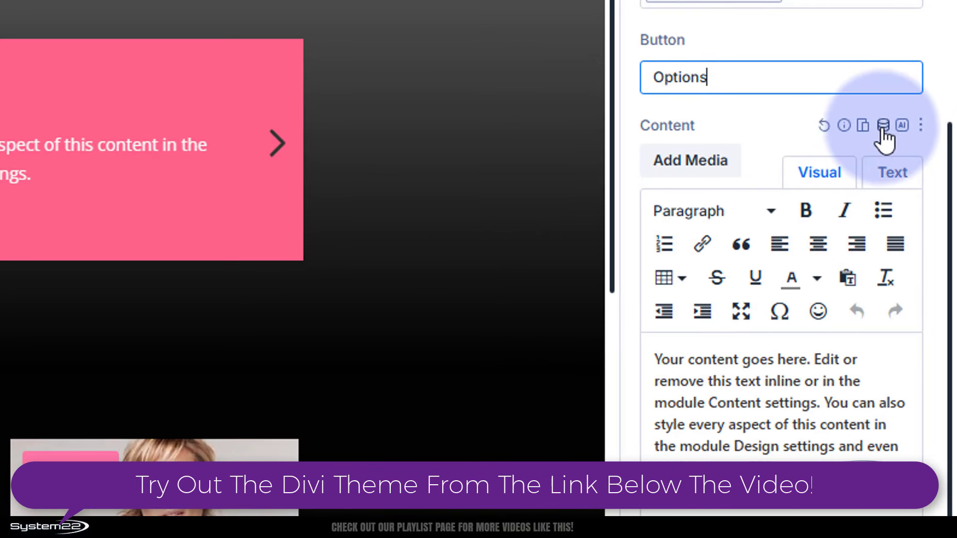
# Fill the Call To Action module's content with the dynamic content Loop Product Regular Price, using its default options.
pyautogui.click(883, 126)
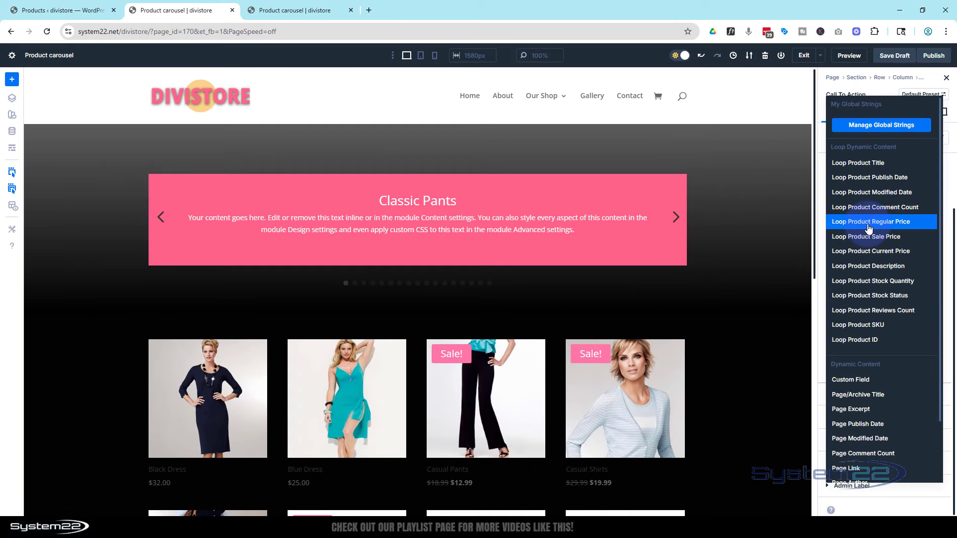
pyautogui.click(868, 225)
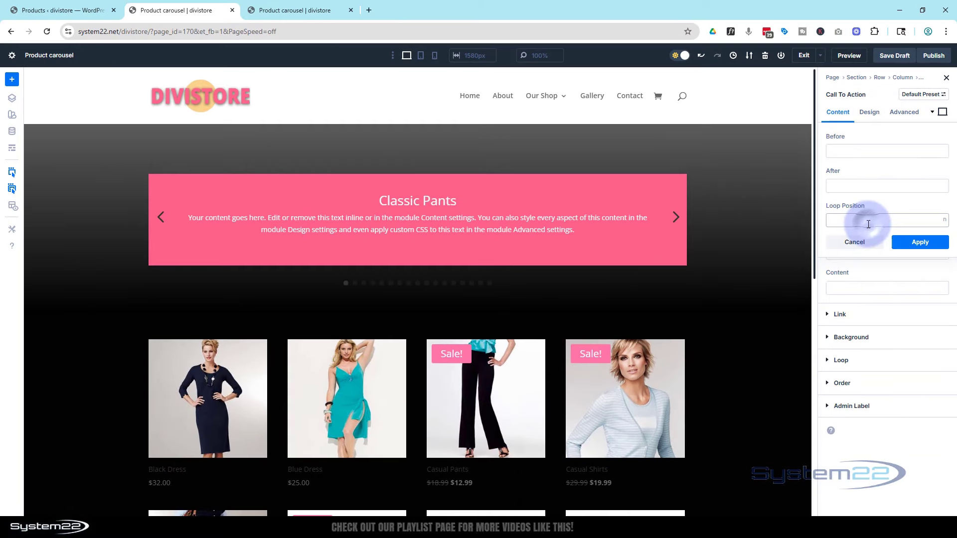
pyautogui.click(920, 243)
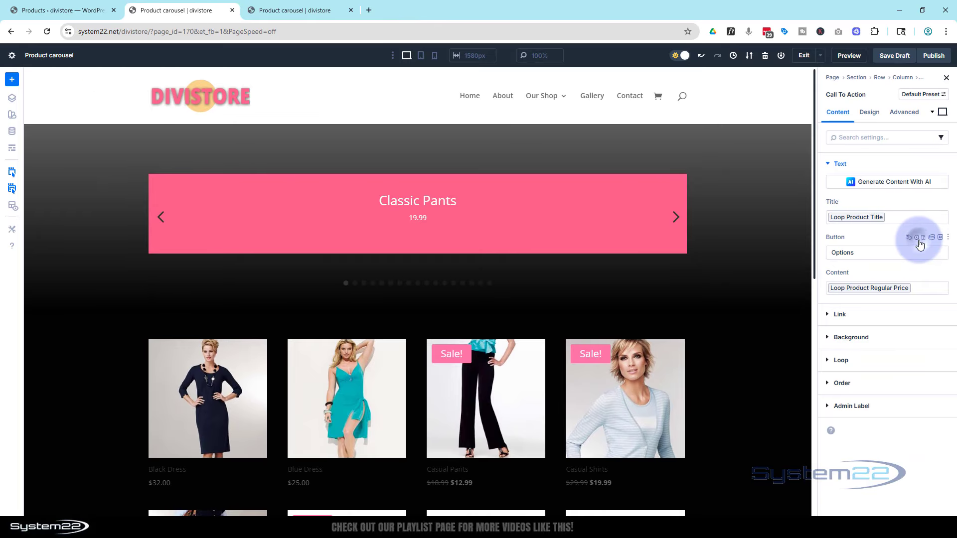
# Link the Call To Action button to the dynamic content Loop Product Link URL, using its default options.
pyautogui.click(830, 315)
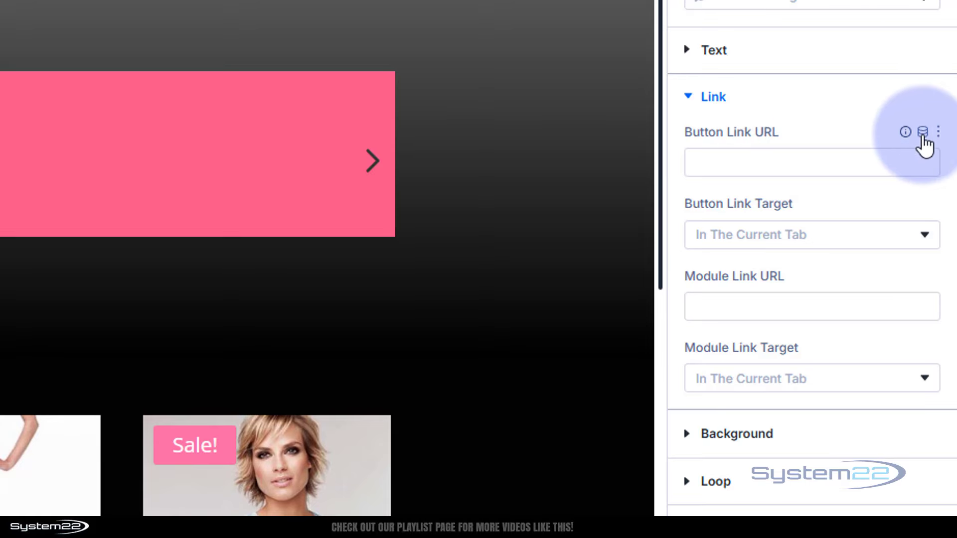
pyautogui.click(922, 132)
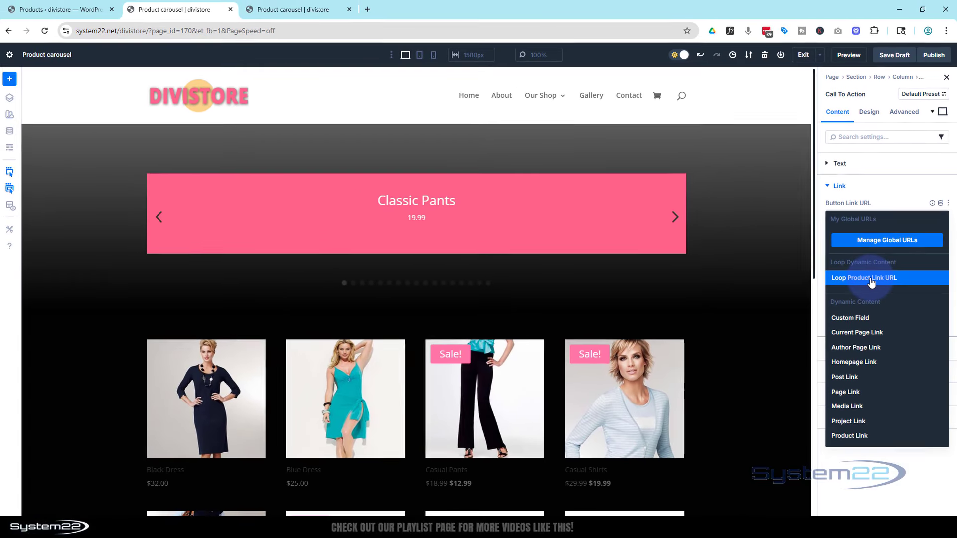
pyautogui.click(871, 280)
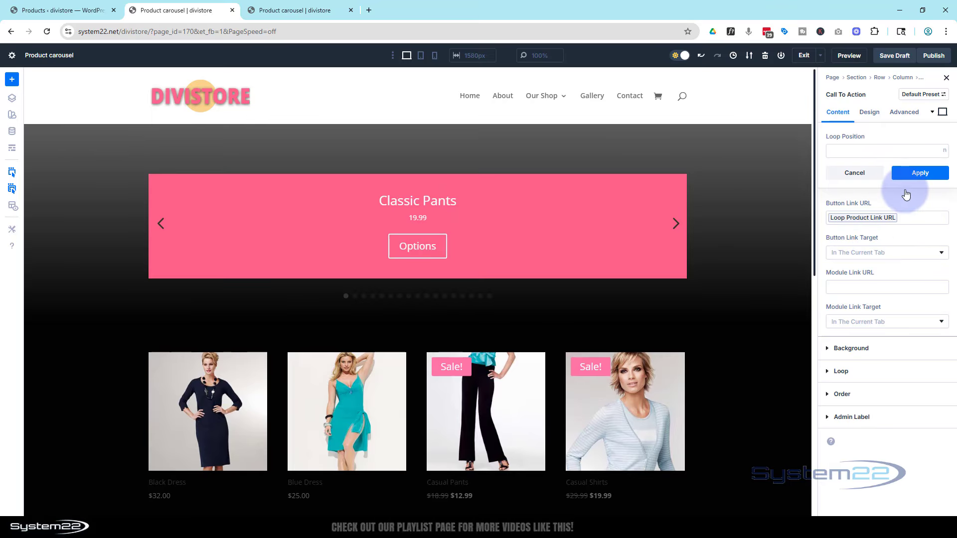
pyautogui.click(917, 174)
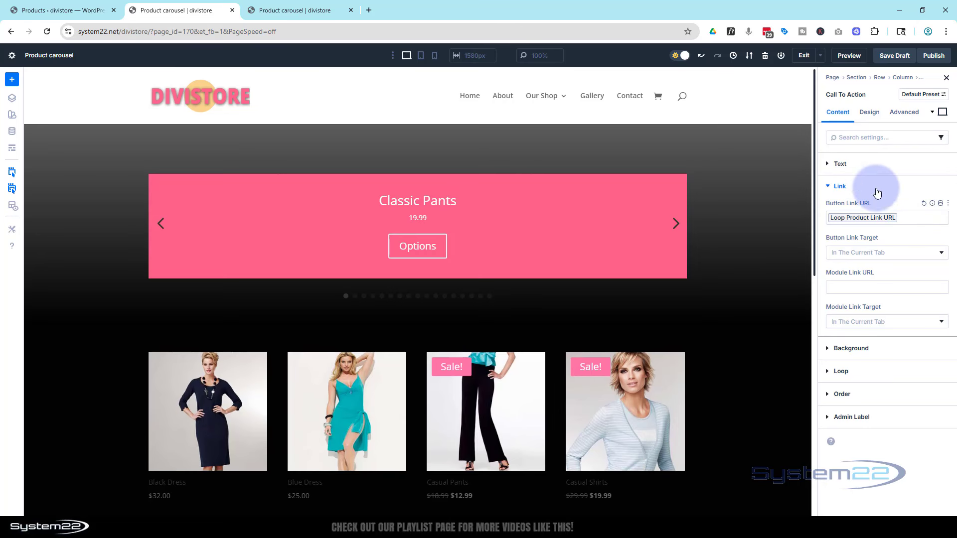
# Add a "$" before the Loop Product Regular Price variable in the Call To Action module's content.
pyautogui.click(826, 164)
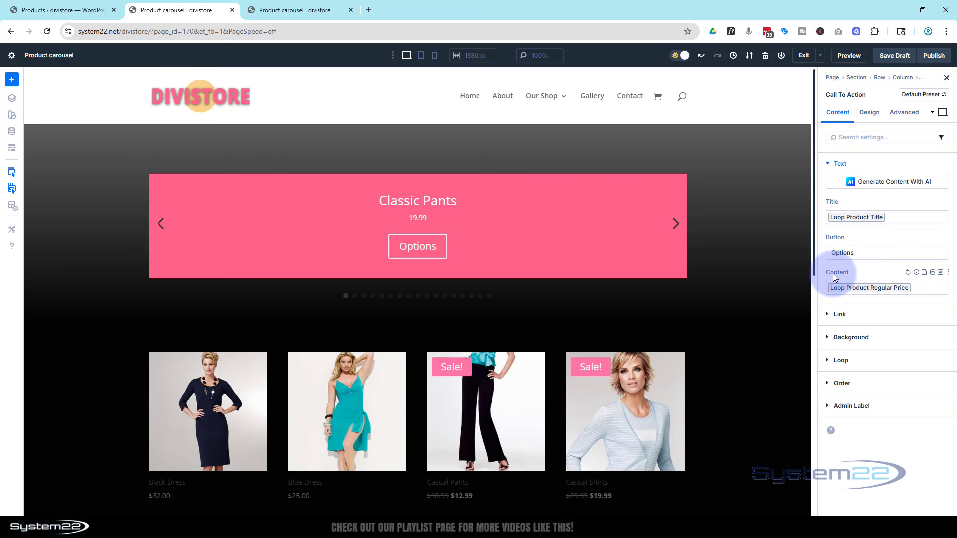
pyautogui.click(871, 289)
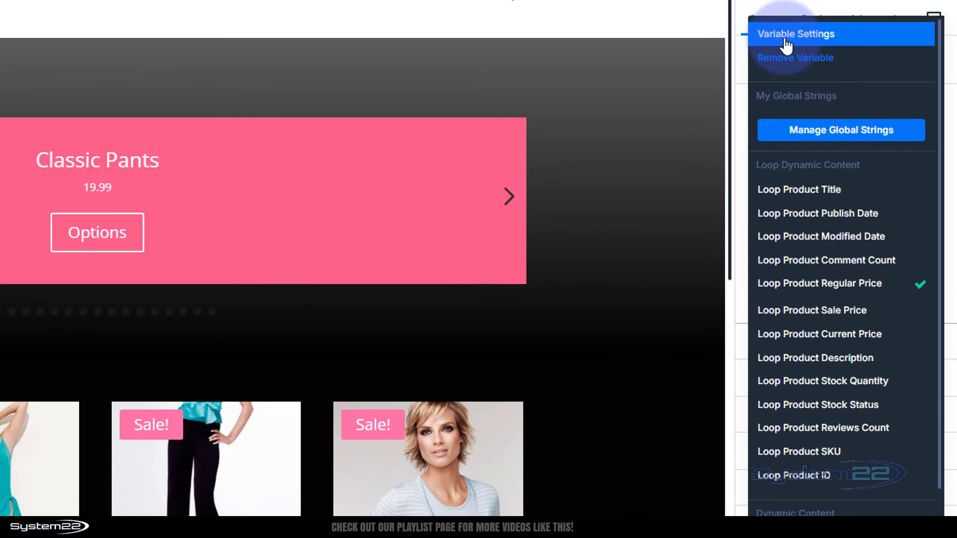
pyautogui.click(839, 112)
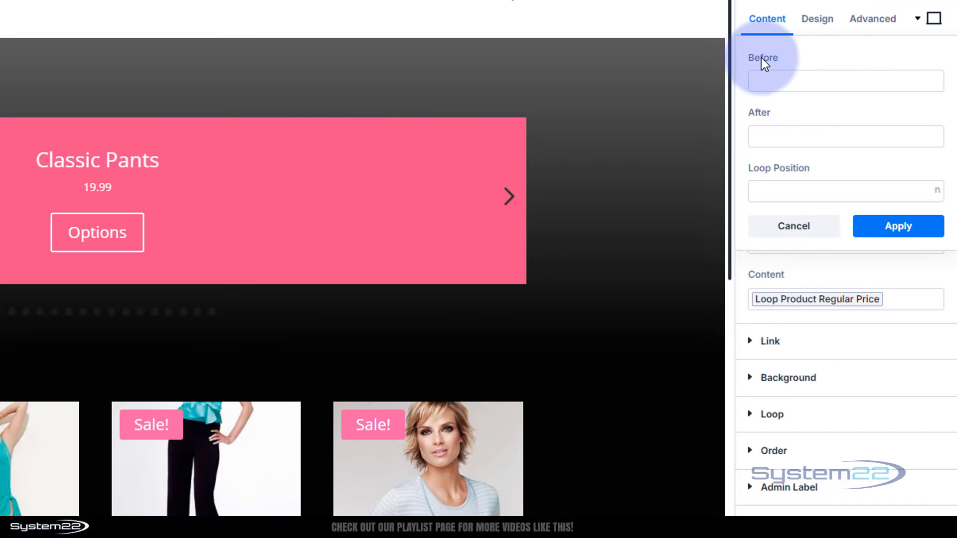
pyautogui.click(772, 80)
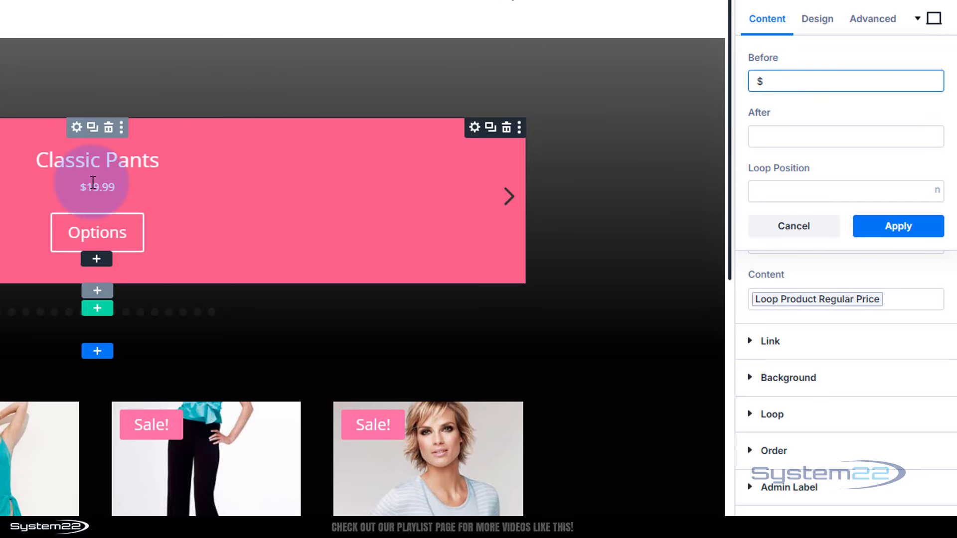
pyautogui.click(901, 226)
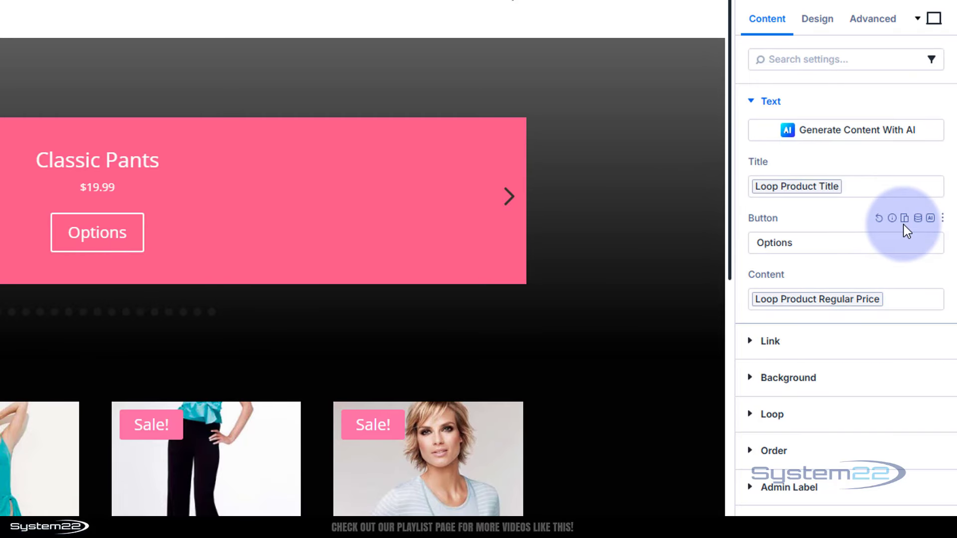
# Use the dynamic Loop Product Featured Image as the Call To Action module's background image, with default options.
pyautogui.click(752, 379)
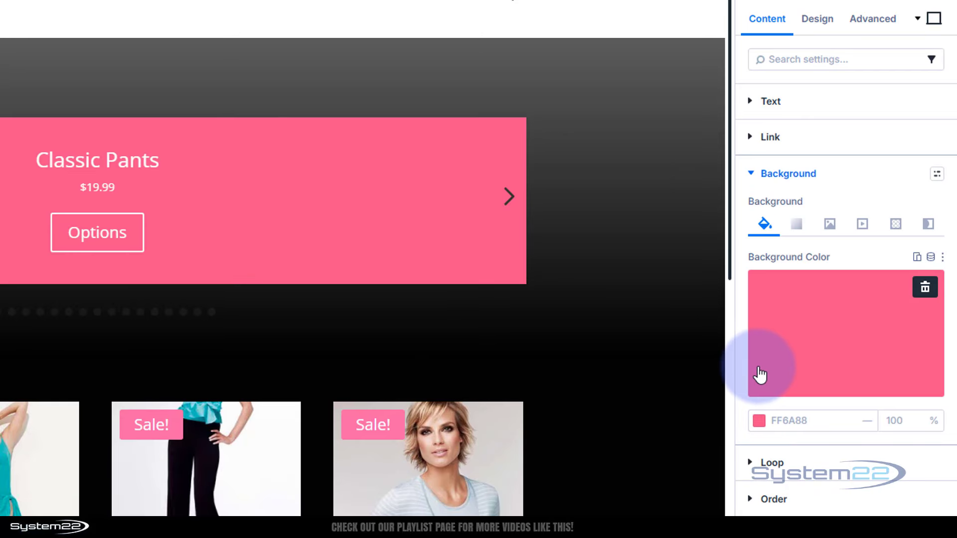
pyautogui.click(831, 224)
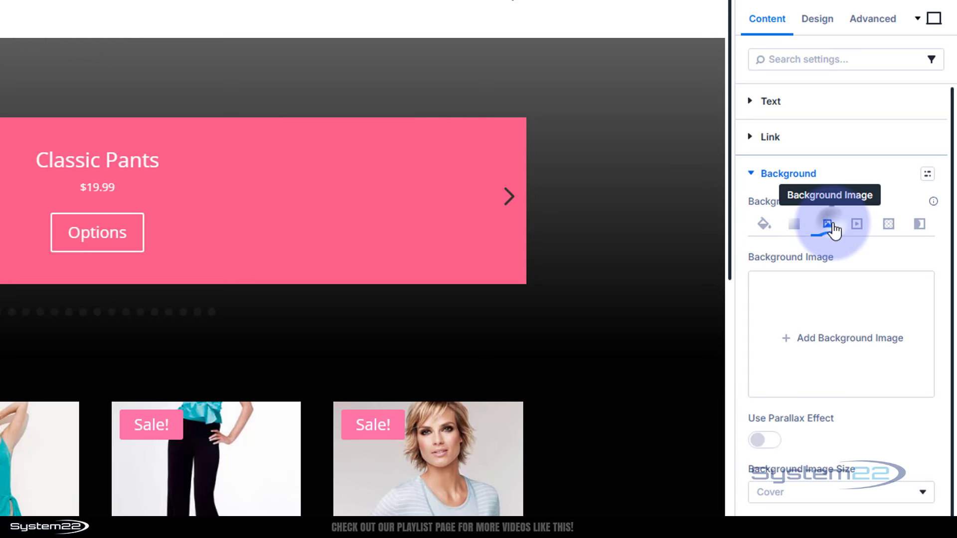
pyautogui.moveTo(786, 256)
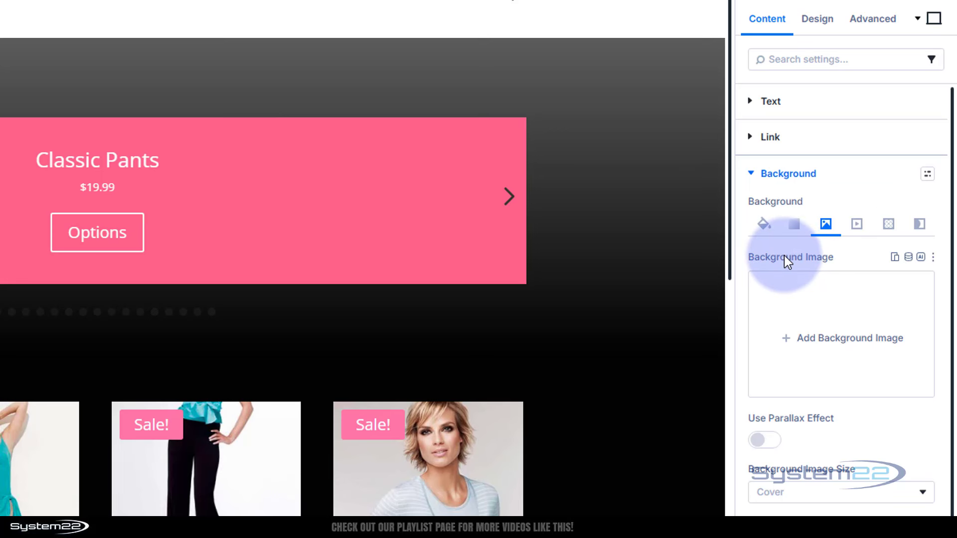
pyautogui.click(909, 258)
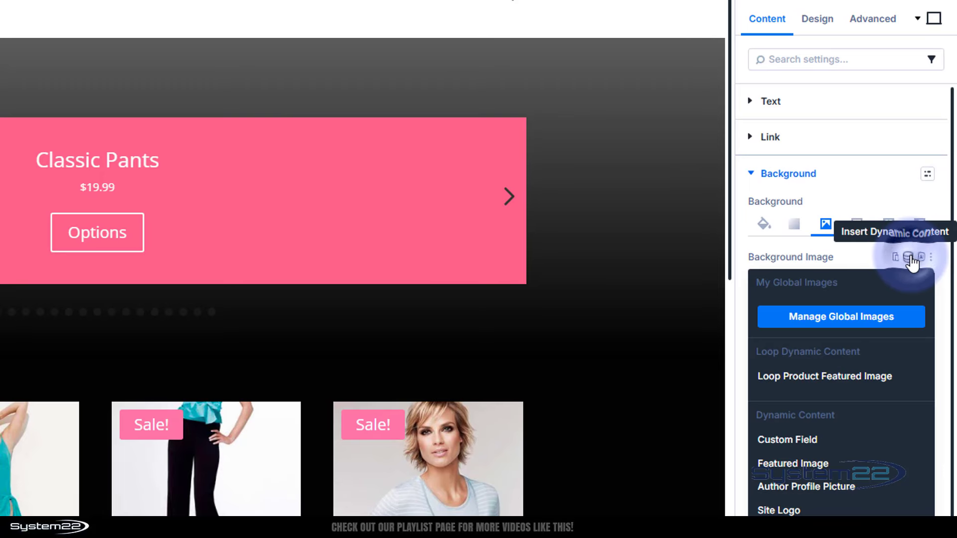
pyautogui.click(850, 377)
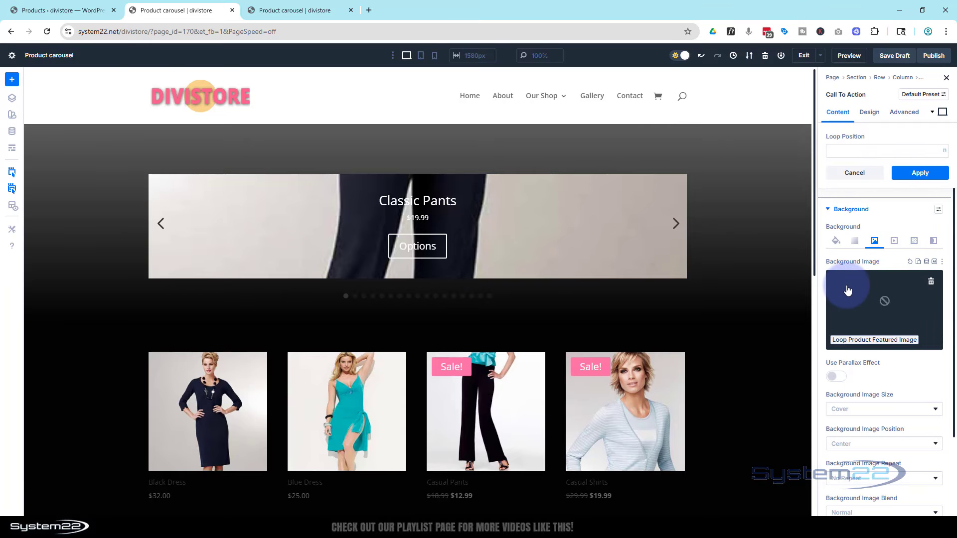
pyautogui.click(909, 175)
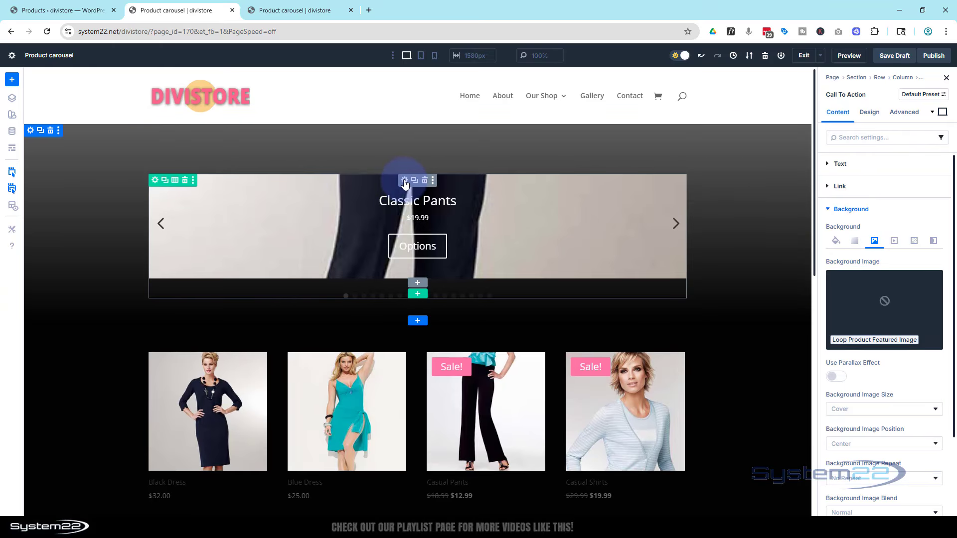
# Set the Group Carousel's Slides To Show to 3.
pyautogui.click(404, 181)
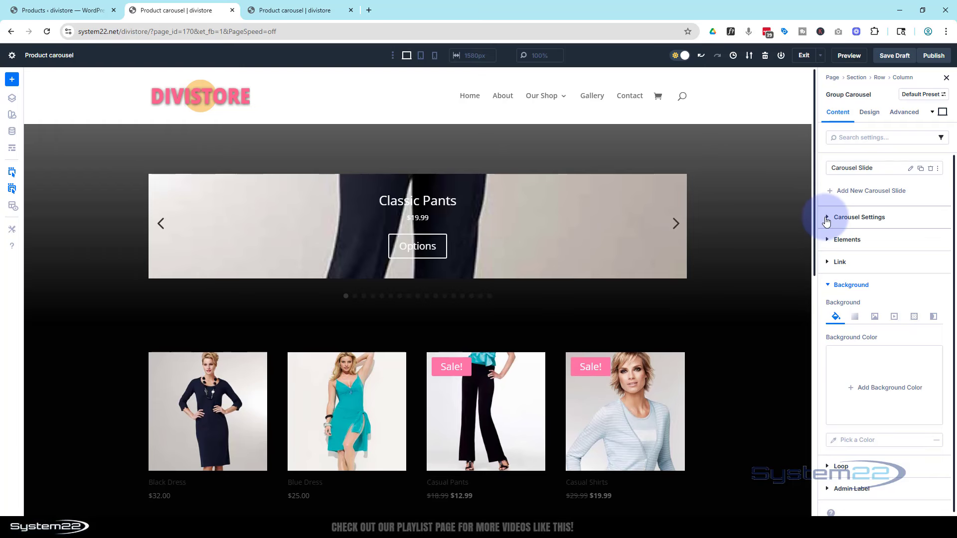
pyautogui.click(826, 219)
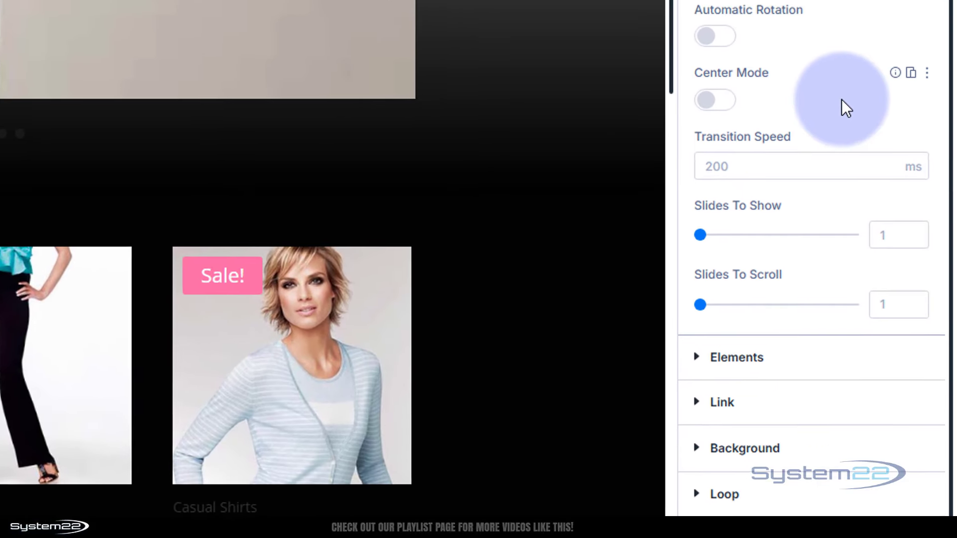
pyautogui.scroll(-1, 842, 100)
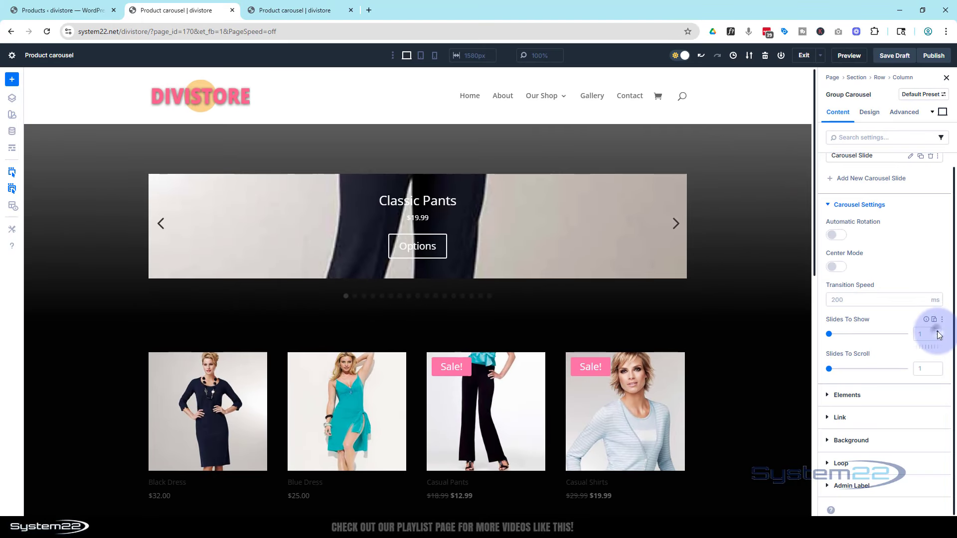
pyautogui.click(939, 333)
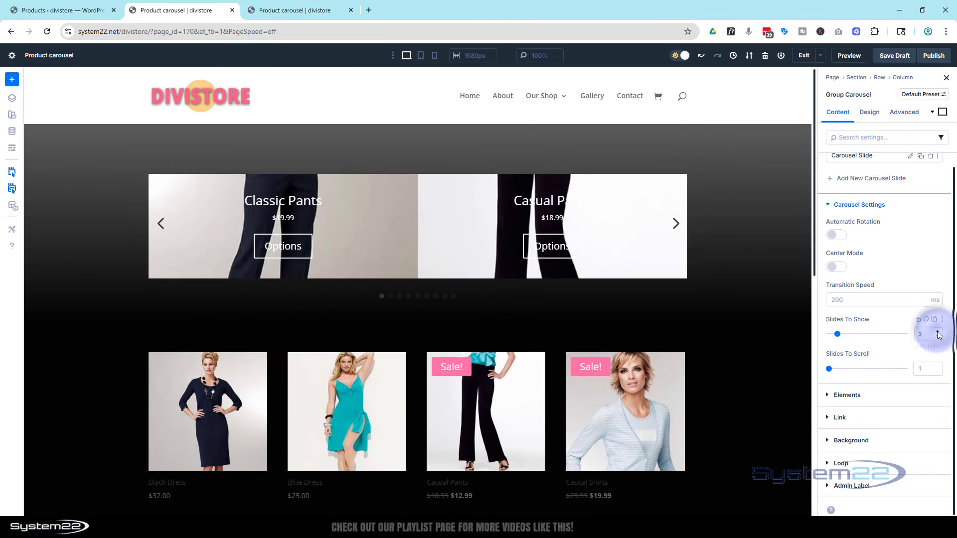
pyautogui.click(939, 333)
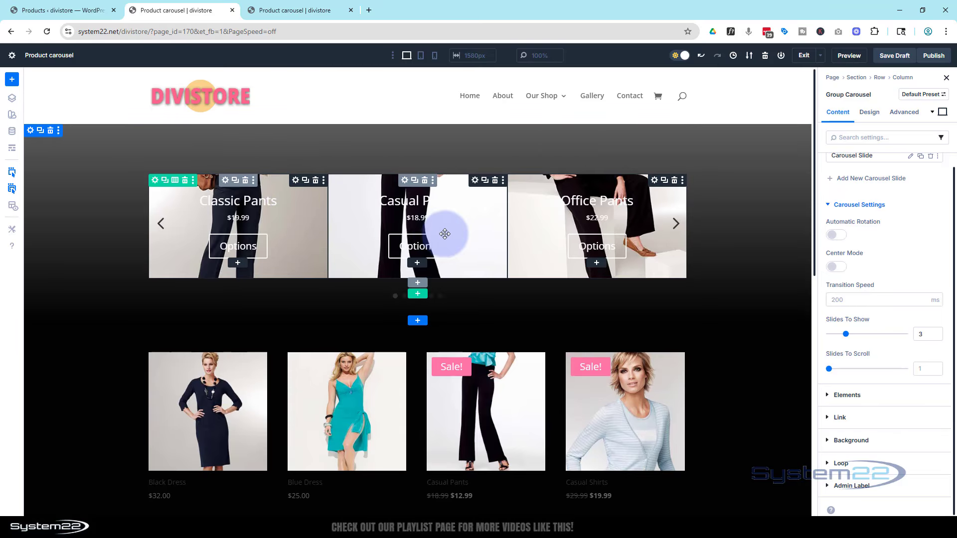
# Set the Call To Action module's top padding to 60%.
pyautogui.click(488, 227)
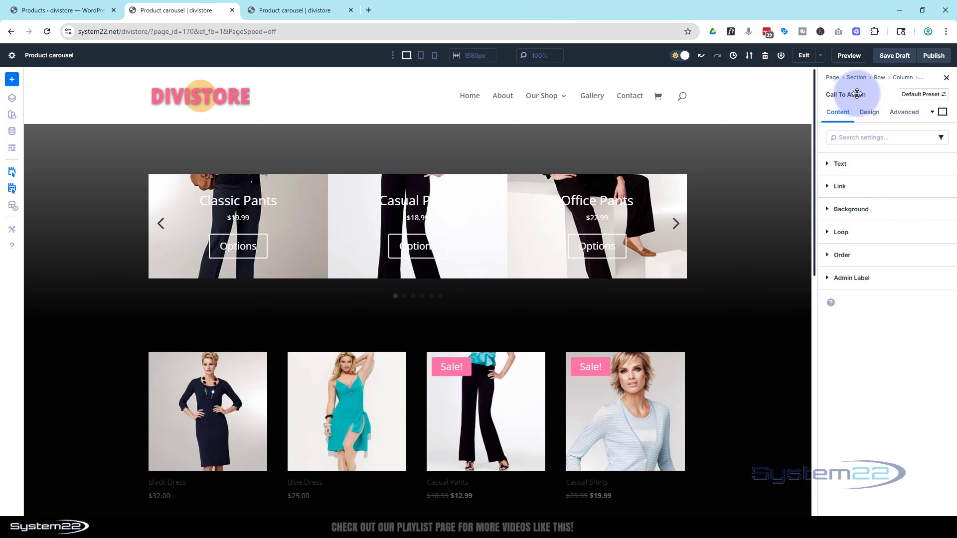
pyautogui.click(876, 114)
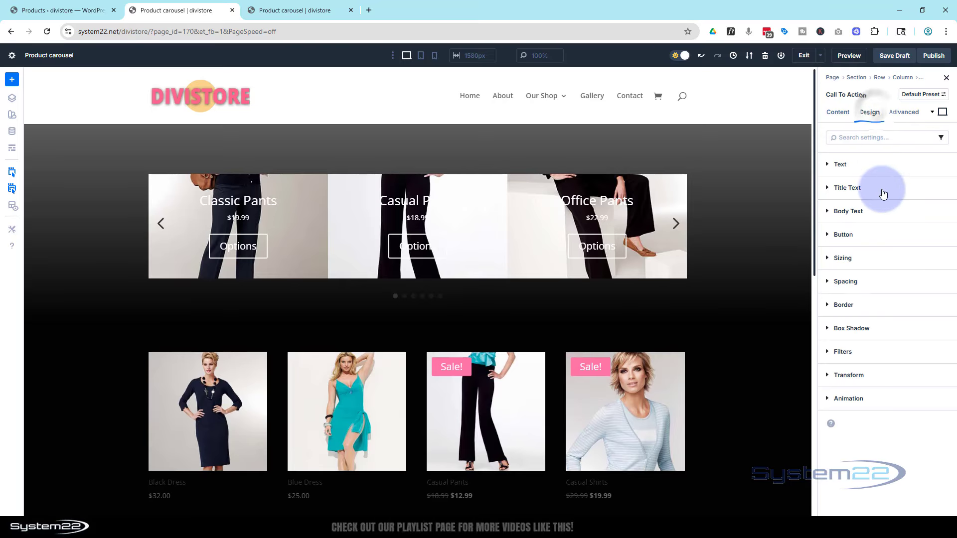
pyautogui.click(875, 283)
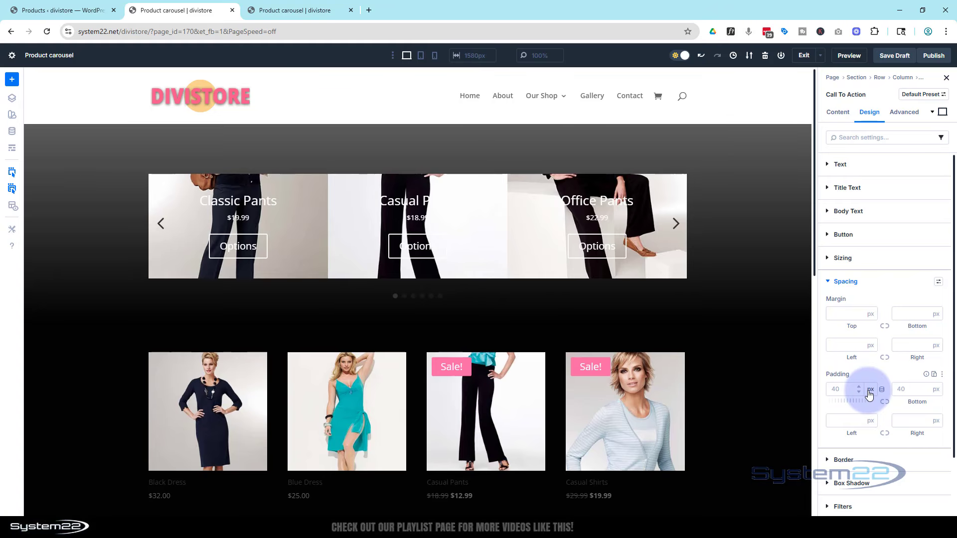
pyautogui.click(844, 391)
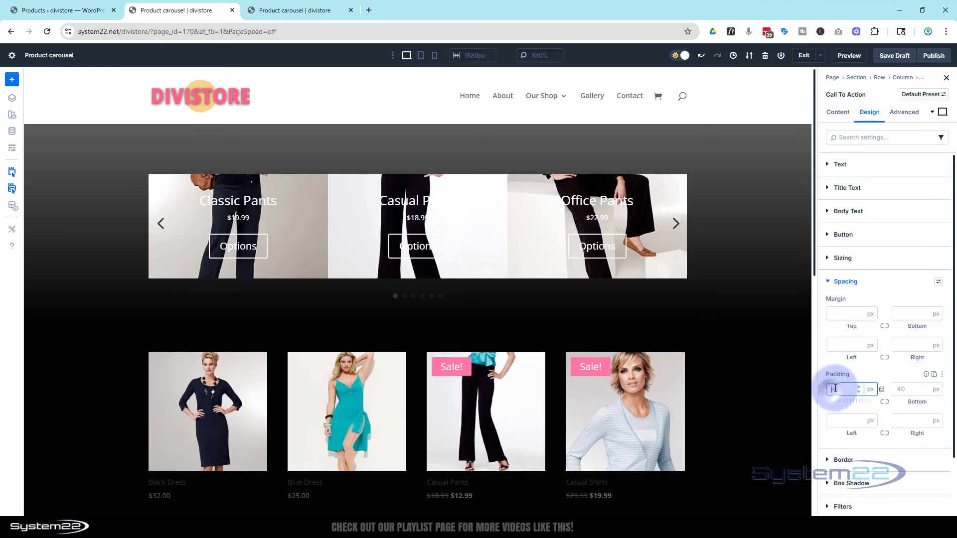
pyautogui.write('60')
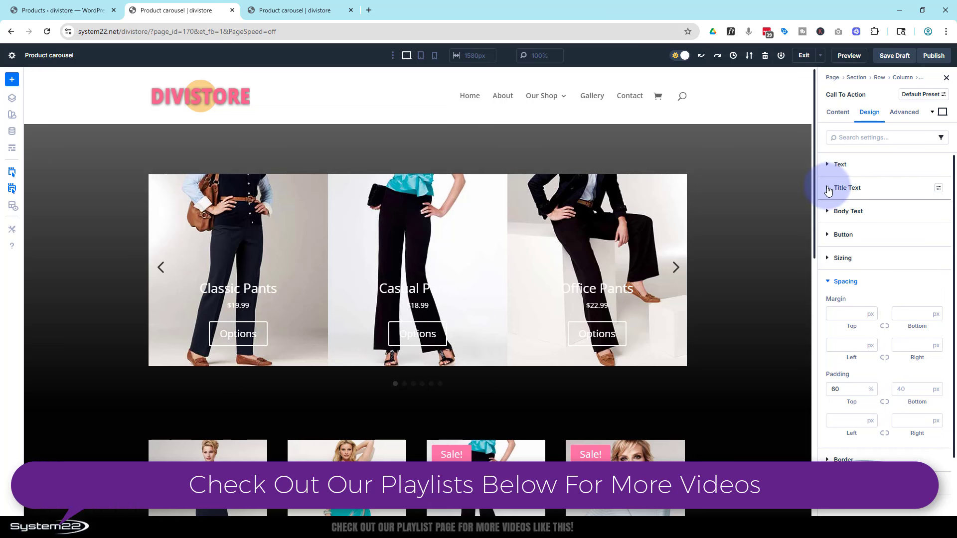
# Style the Call To Action title text as uppercase with a Bold font weight.
pyautogui.click(829, 188)
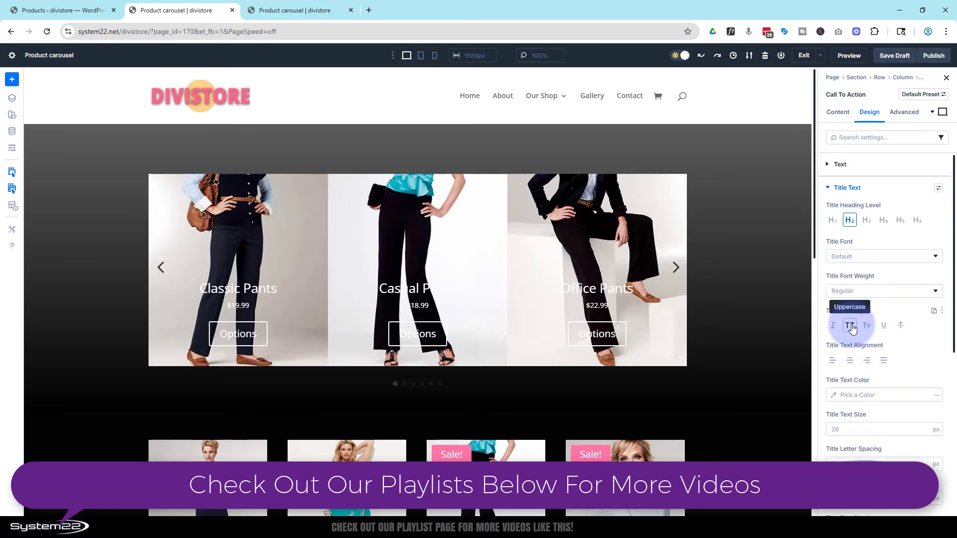
pyautogui.click(851, 326)
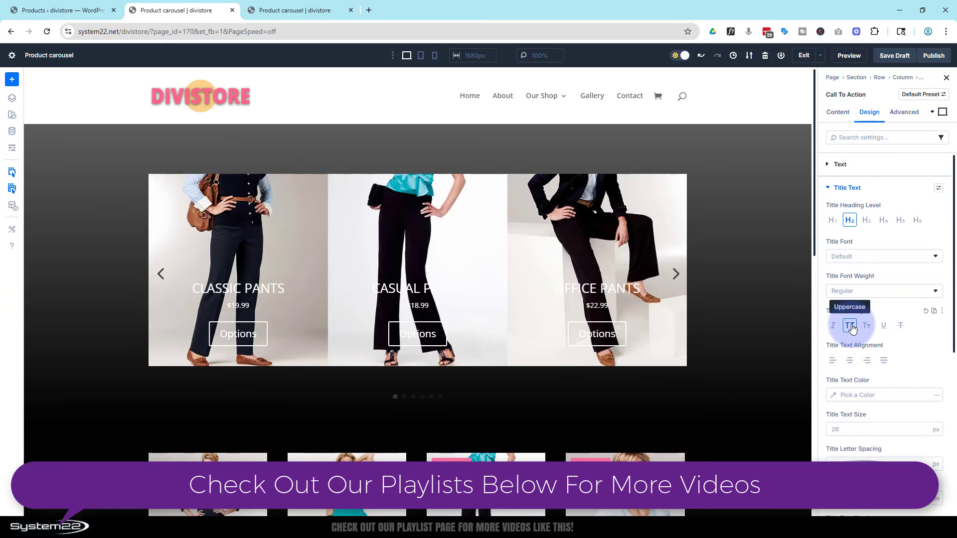
pyautogui.click(851, 291)
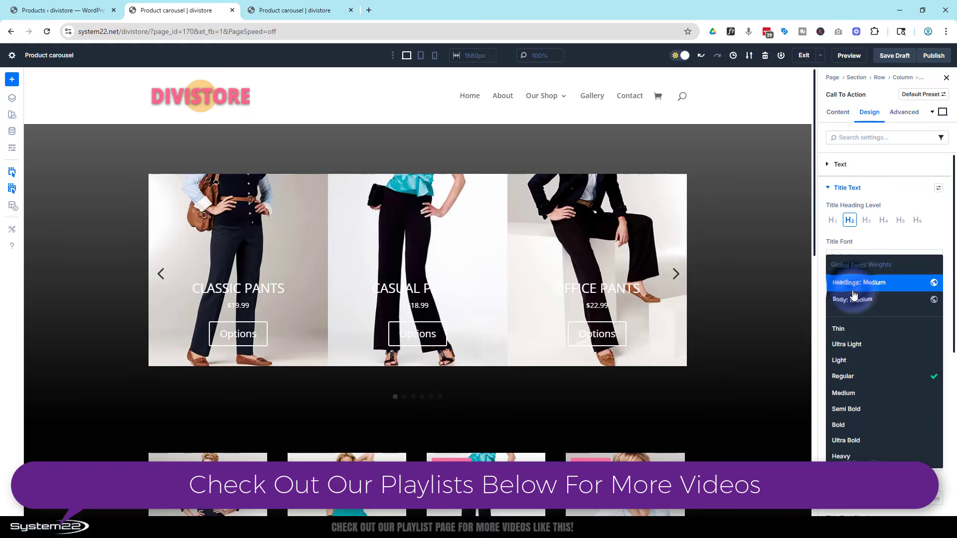
pyautogui.click(855, 424)
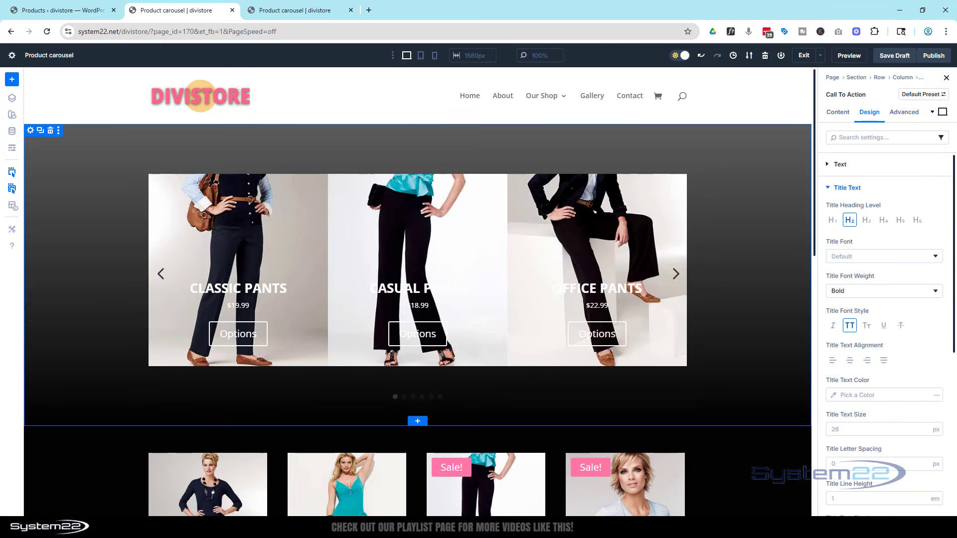
# Set the Call To Action title's text color to FF7AA6 and its text size to 30 px.
pyautogui.click(855, 394)
pyautogui.write('ff7aa6')
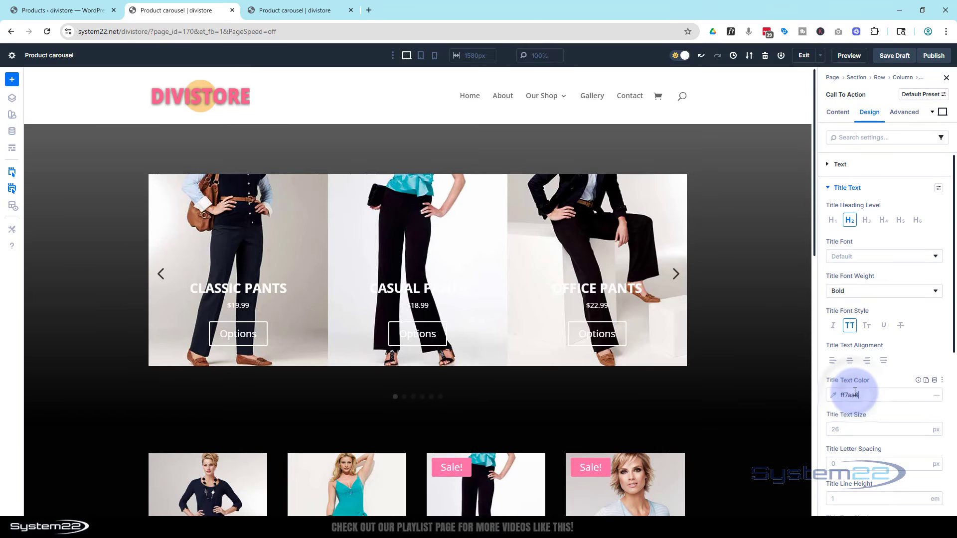
pyautogui.click(847, 430)
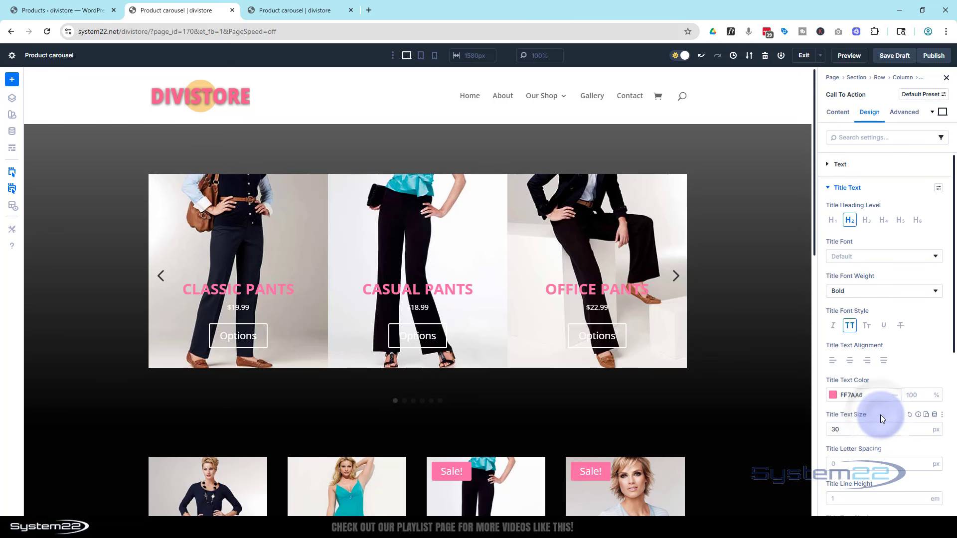
# Apply the Preset 4 text shadow to the Call To Action title.
pyautogui.scroll(-2, 880, 415)
pyautogui.scroll(-1, 881, 418)
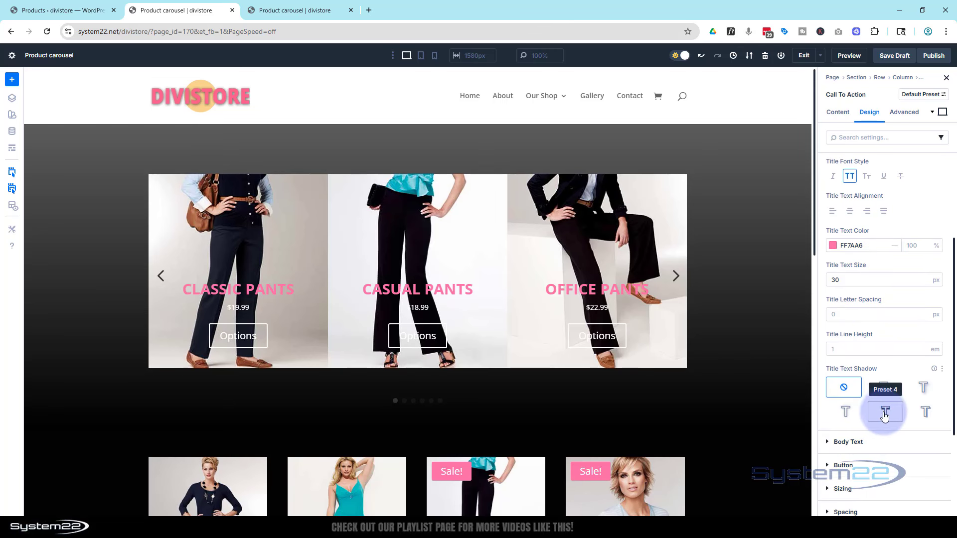
pyautogui.click(887, 415)
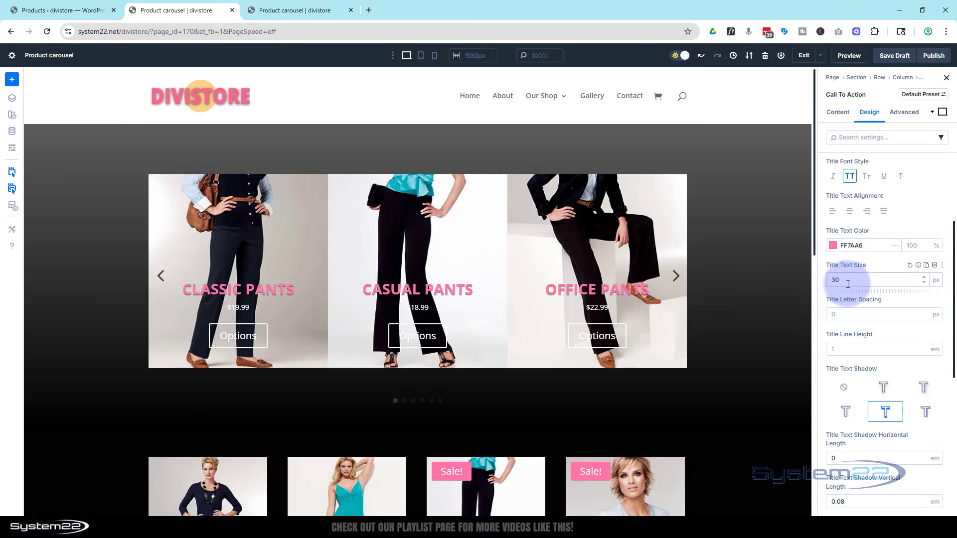
# Set the Call To Action body text size to 30 px.
pyautogui.scroll(-2, 847, 284)
pyautogui.scroll(-6, 849, 285)
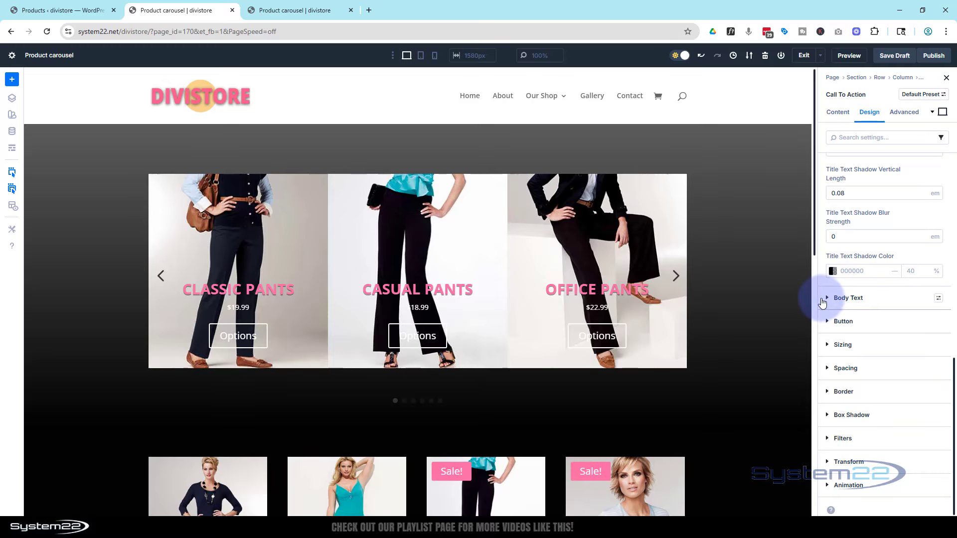
pyautogui.click(828, 299)
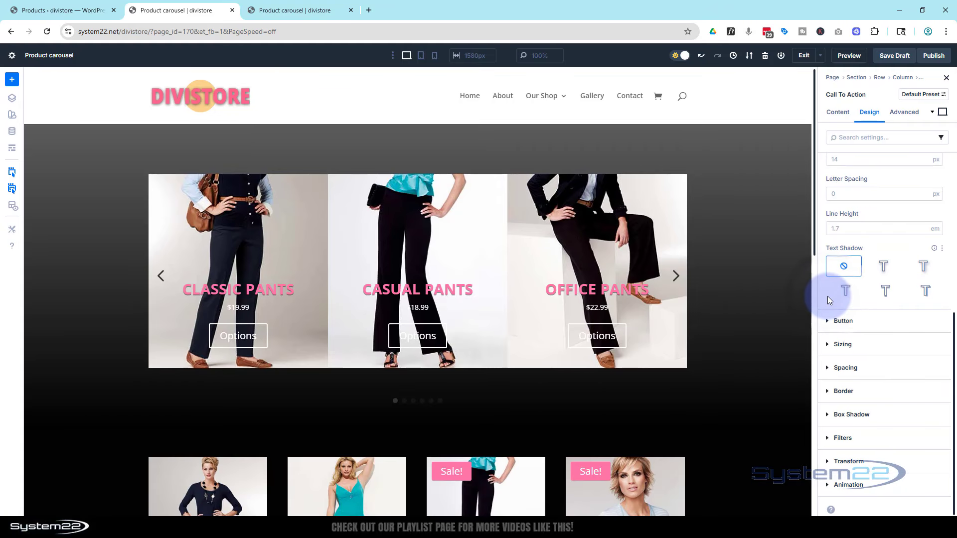
pyautogui.scroll(3, 829, 298)
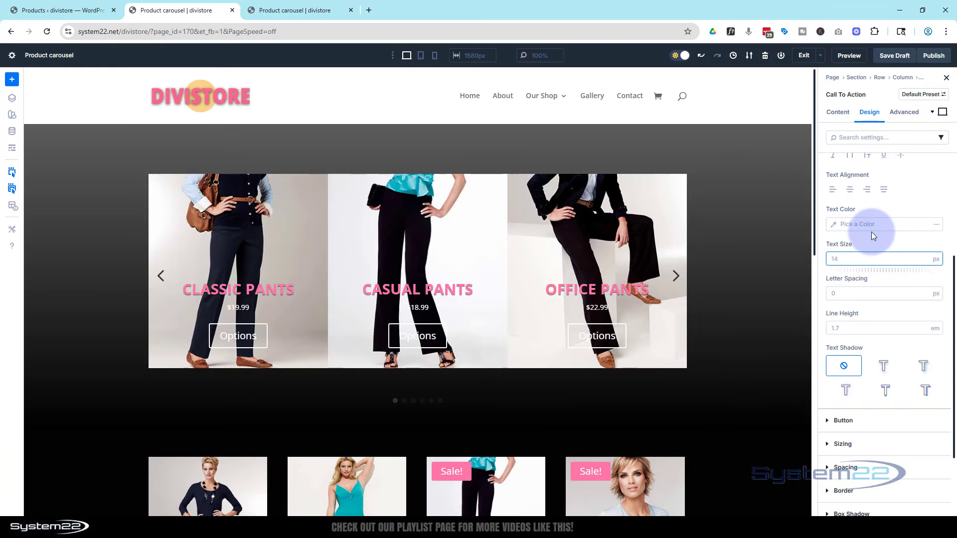
pyautogui.write('40')
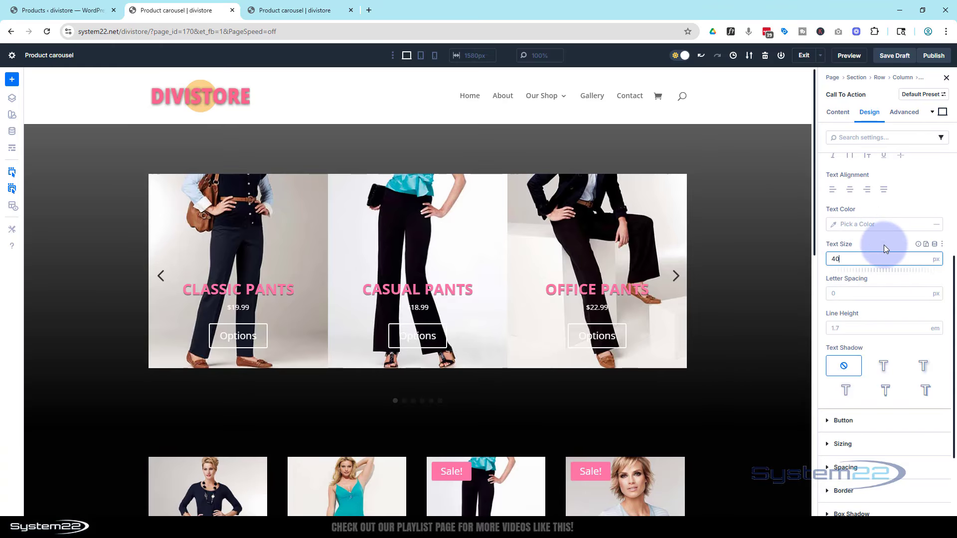
pyautogui.moveTo(843, 259); pyautogui.dragTo(827, 260)
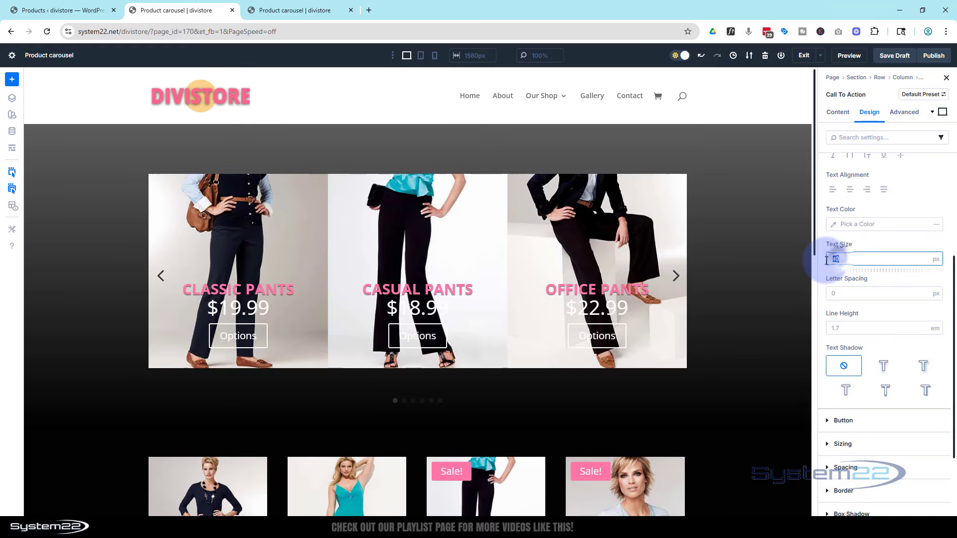
pyautogui.click(864, 247)
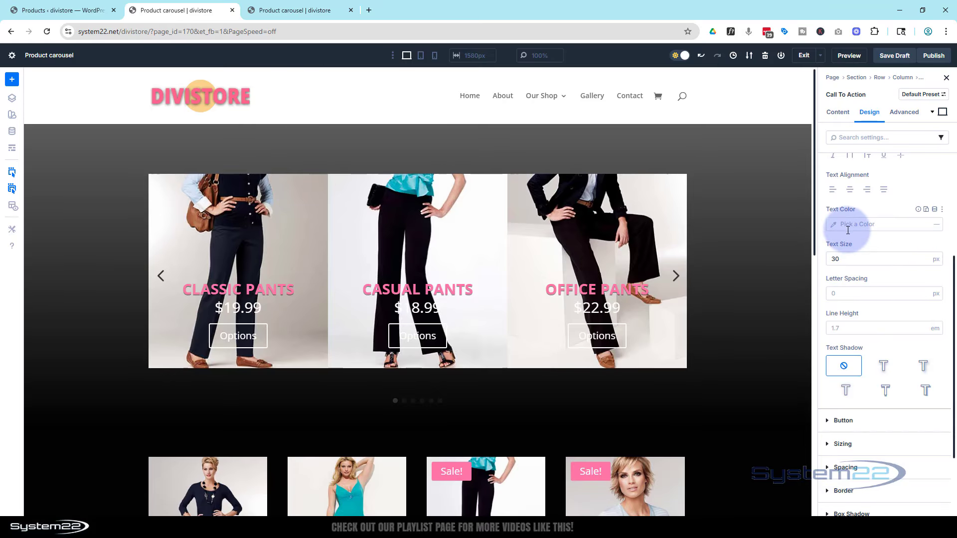
# Give the Call To Action body text a Bold font weight and the Preset 4 text shadow.
pyautogui.scroll(2, 850, 238)
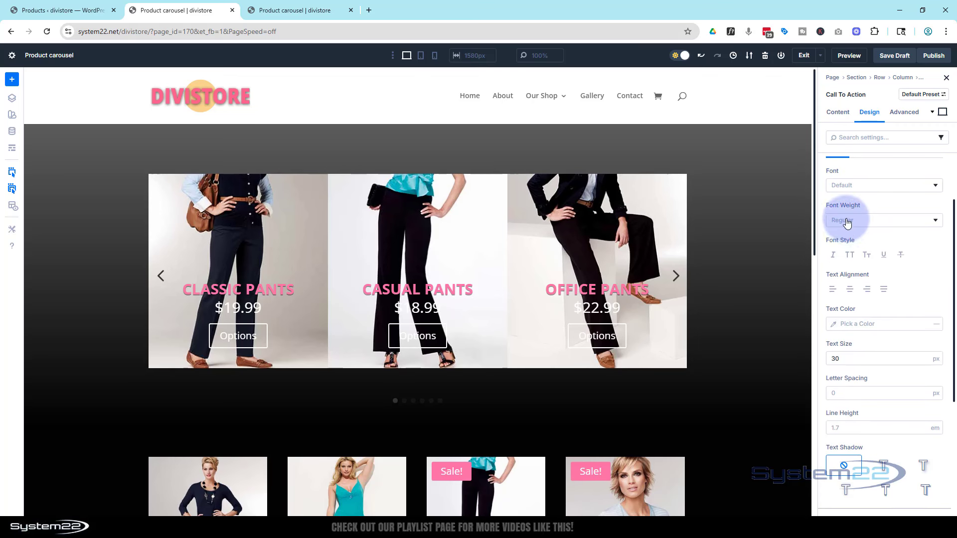
pyautogui.click(847, 223)
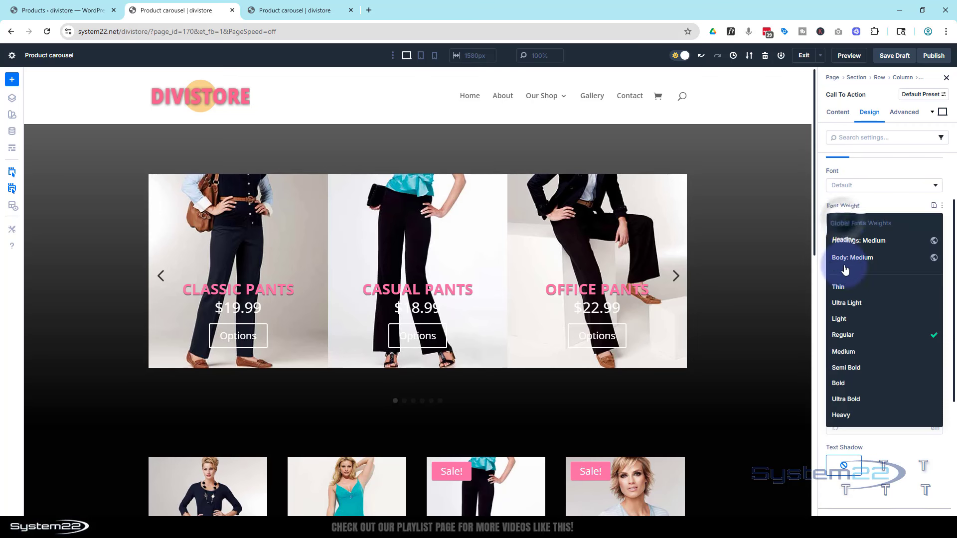
pyautogui.click(848, 383)
pyautogui.scroll(-2, 890, 384)
pyautogui.click(886, 391)
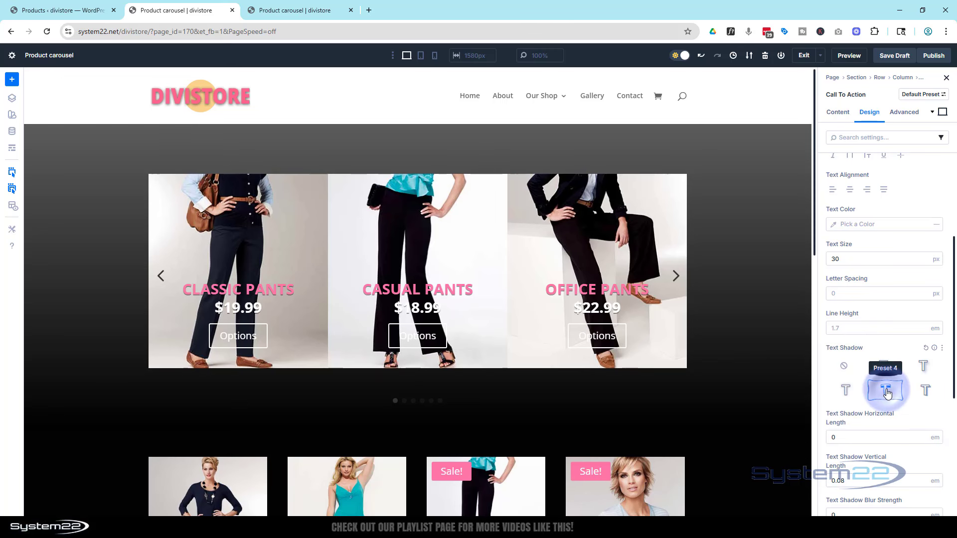
# Enable custom styles for the Call To Action button and set its background color to FF7AA6.
pyautogui.scroll(-5, 892, 378)
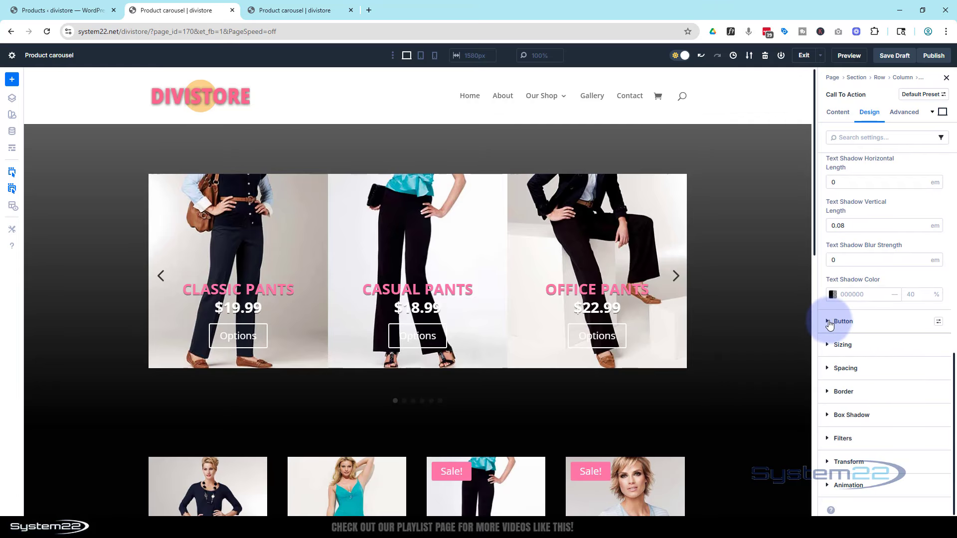
pyautogui.click(826, 320)
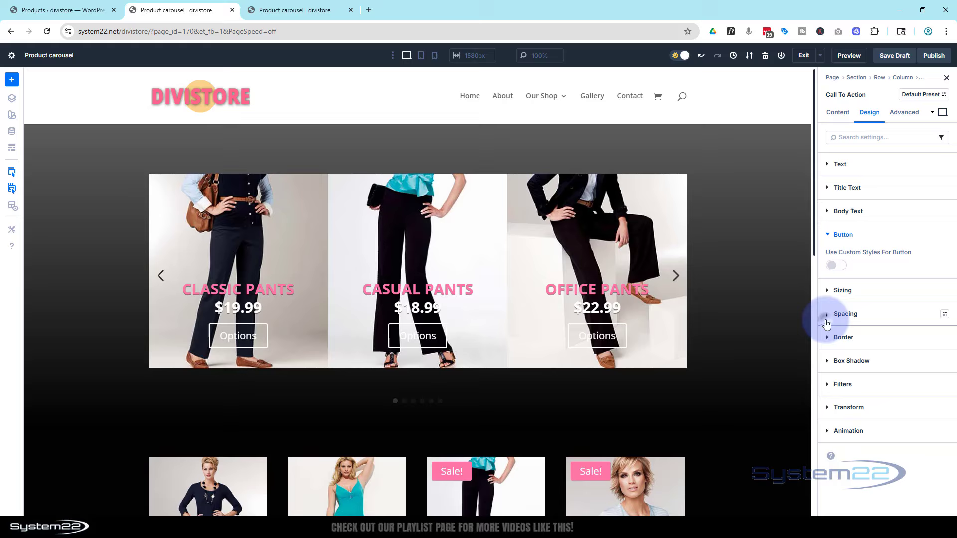
pyautogui.click(836, 266)
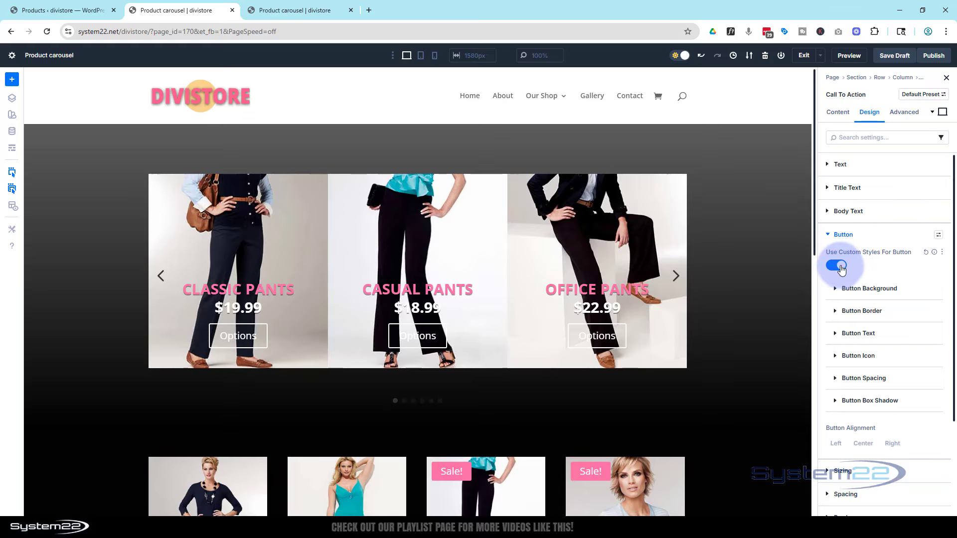
pyautogui.click(841, 288)
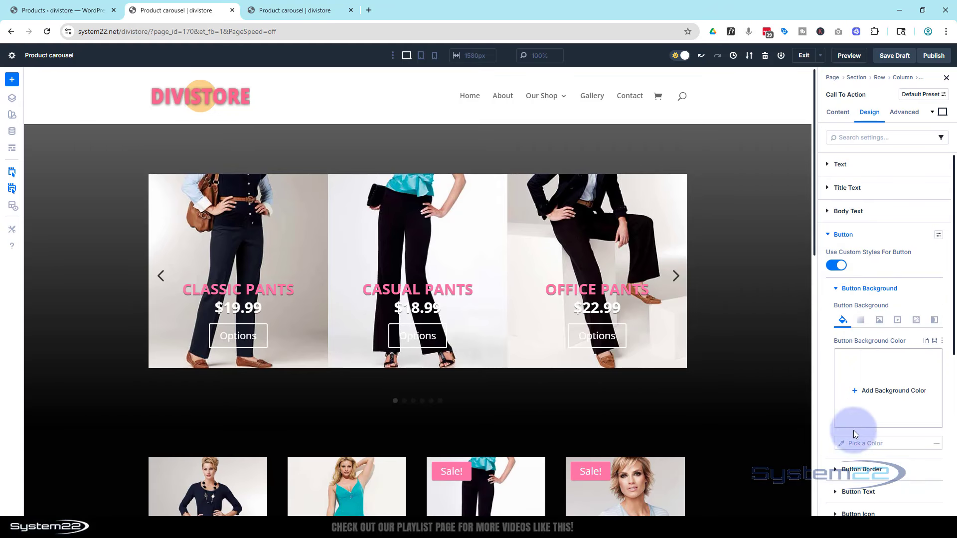
pyautogui.press('Return')
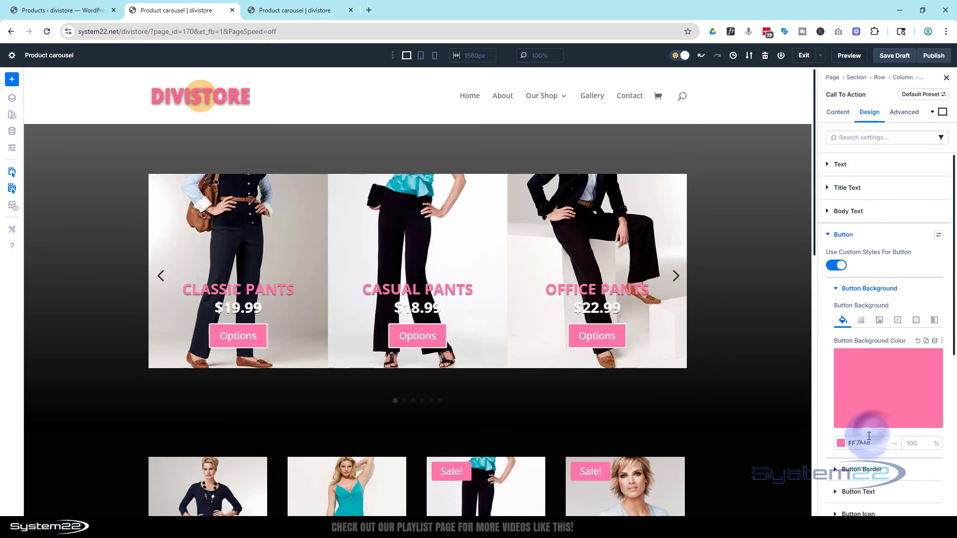
# Set the Call To Action button's border width to 0 px.
pyautogui.scroll(-2, 868, 428)
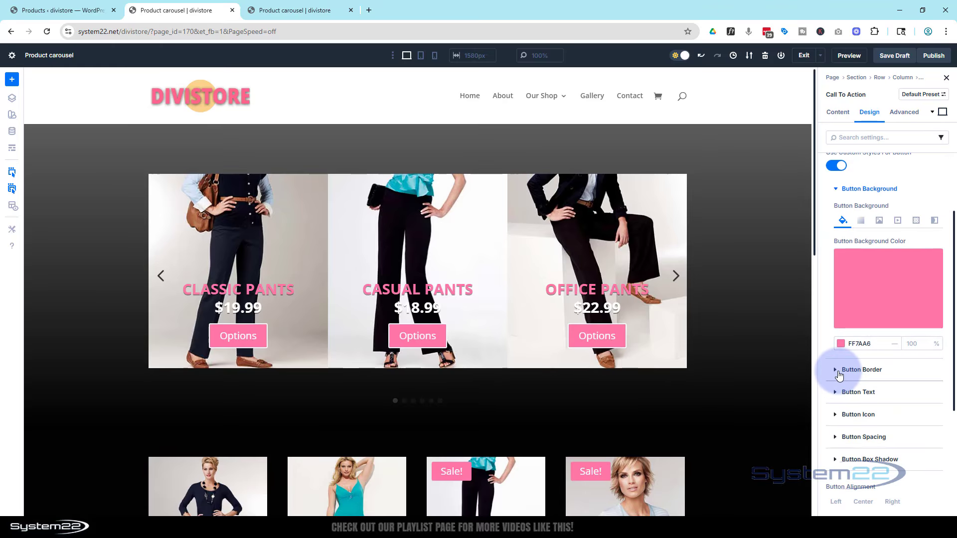
pyautogui.click(837, 373)
pyautogui.scroll(-2, 876, 351)
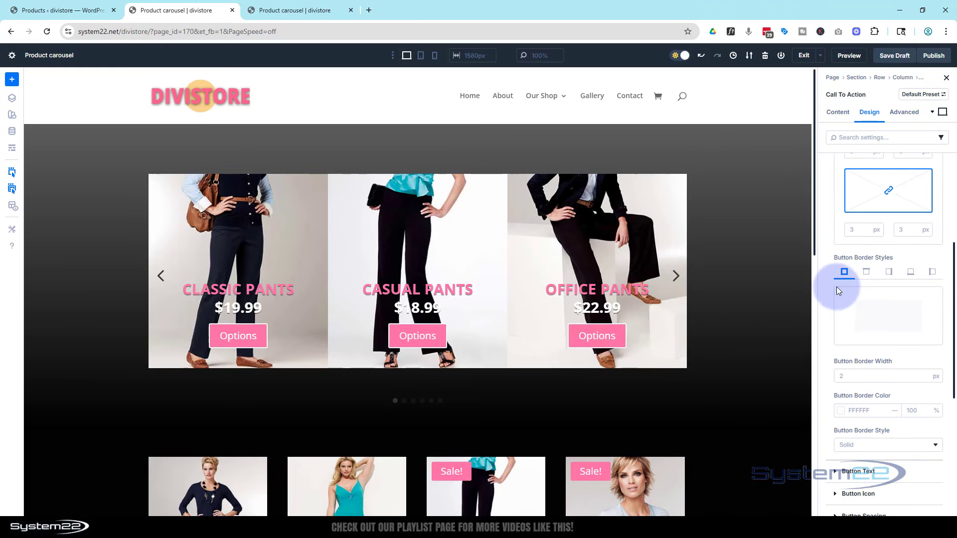
pyautogui.click(925, 377)
pyautogui.click(925, 376)
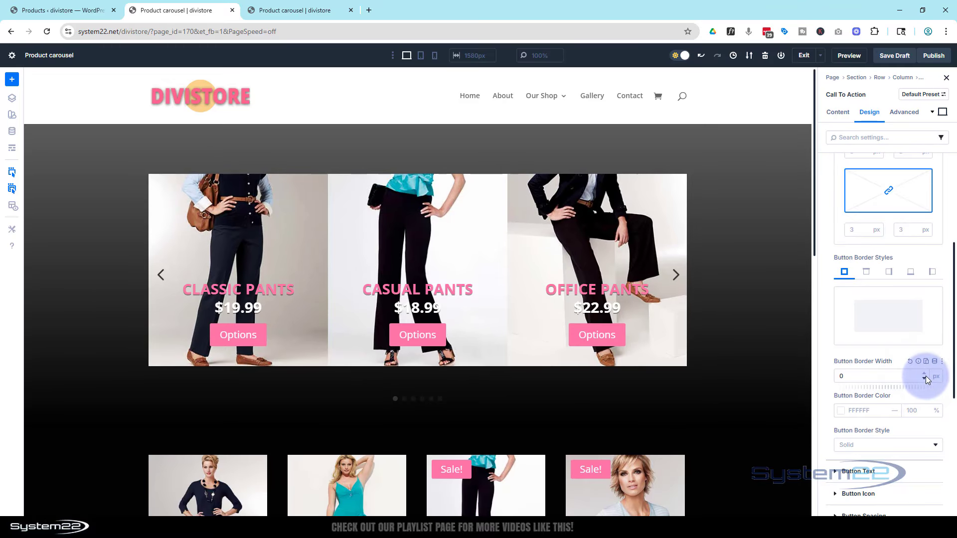
# Style the Call To Action button text as uppercase with a text size of 16 px.
pyautogui.scroll(-2, 920, 374)
pyautogui.click(837, 371)
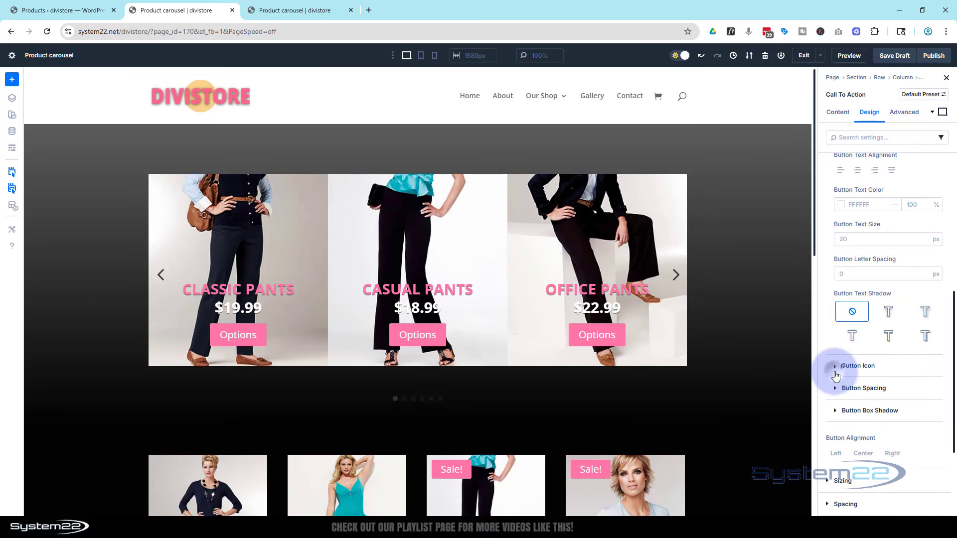
pyautogui.scroll(2, 836, 376)
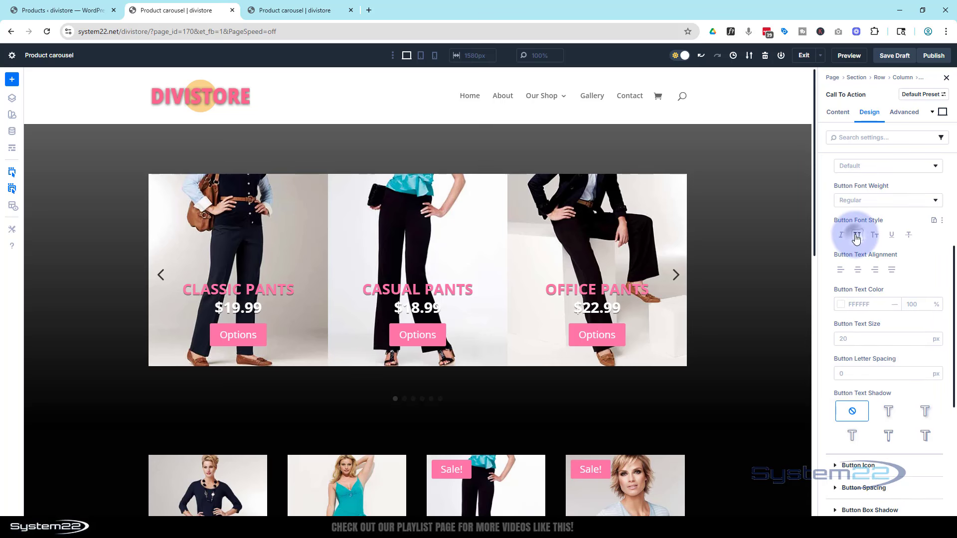
pyautogui.click(857, 236)
pyautogui.click(844, 341)
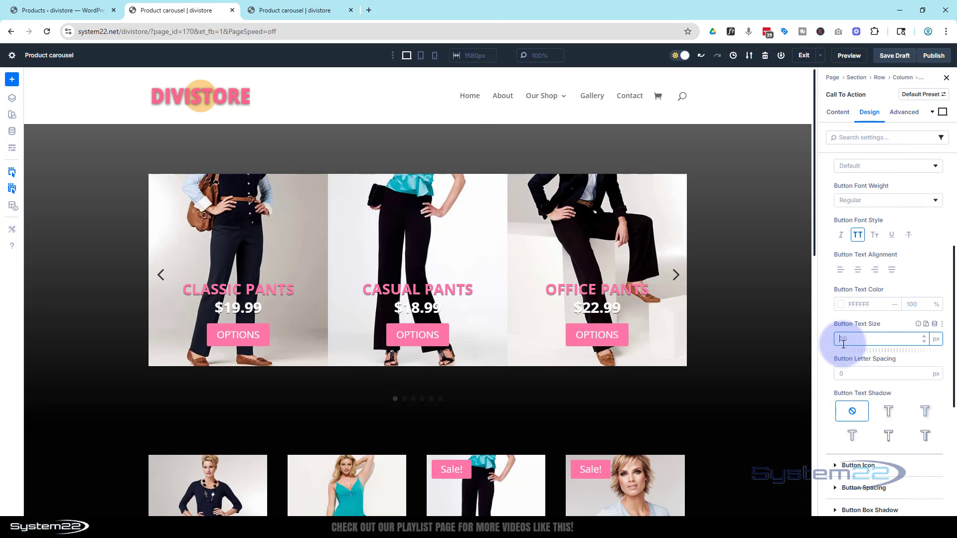
pyautogui.click(889, 323)
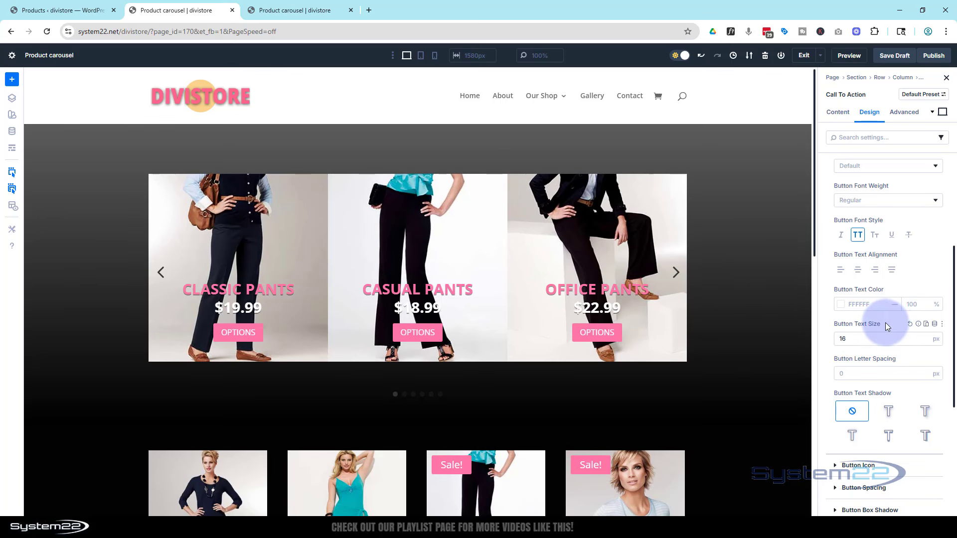
# Set the Call To Action module's overall text alignment to Right.
pyautogui.scroll(4, 879, 325)
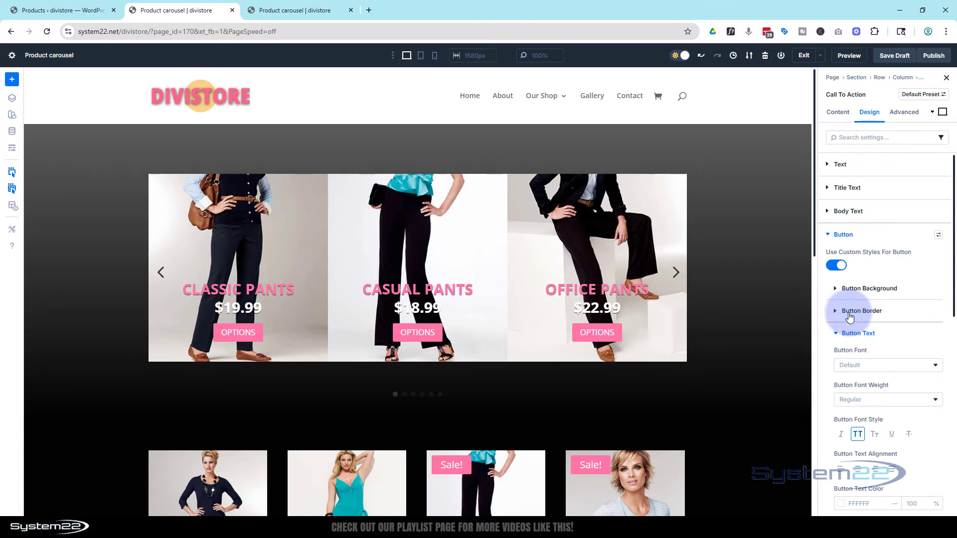
pyautogui.click(827, 237)
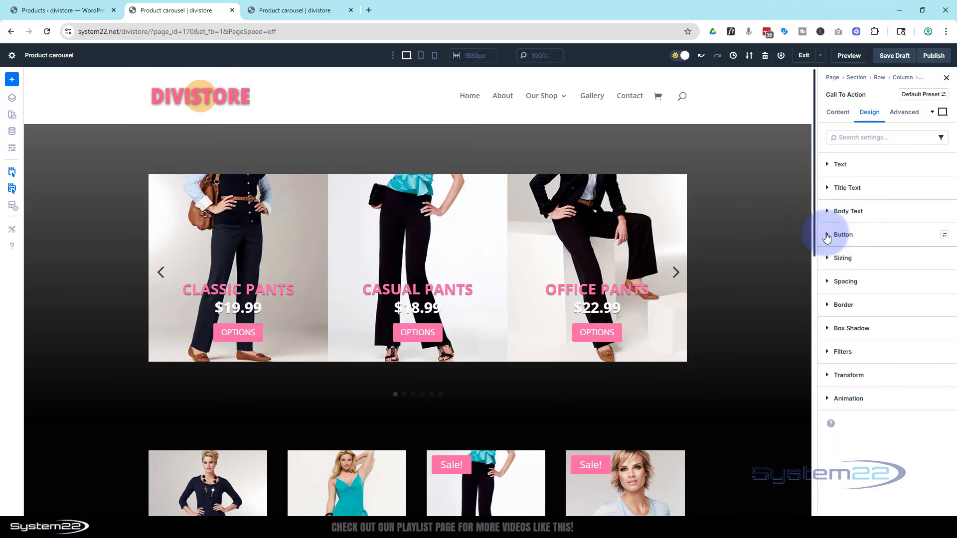
pyautogui.click(852, 167)
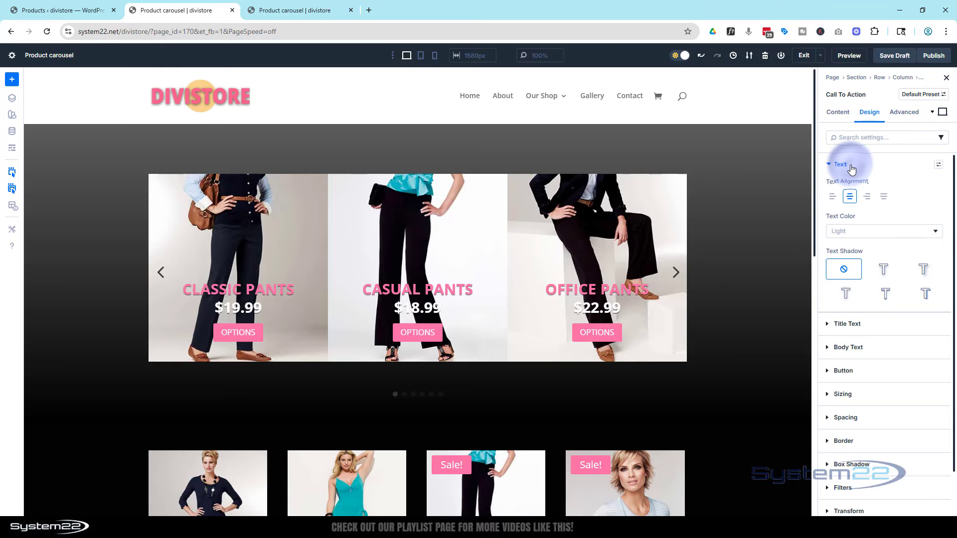
pyautogui.click(833, 198)
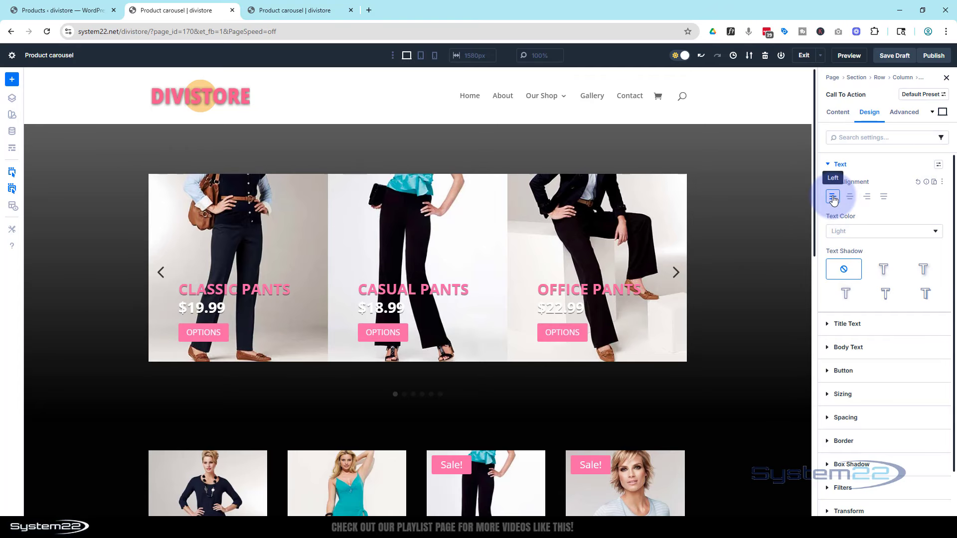
pyautogui.click(870, 198)
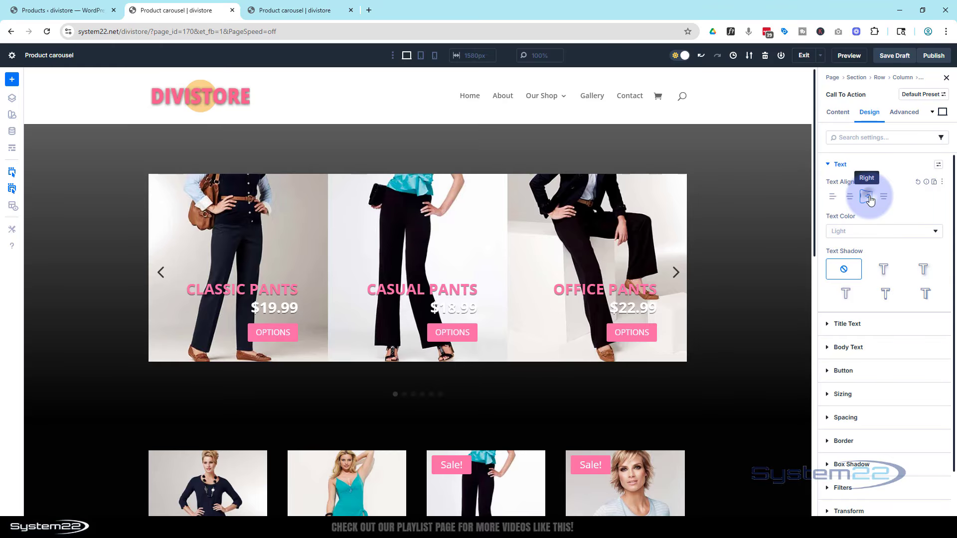
pyautogui.click(870, 199)
pyautogui.click(870, 198)
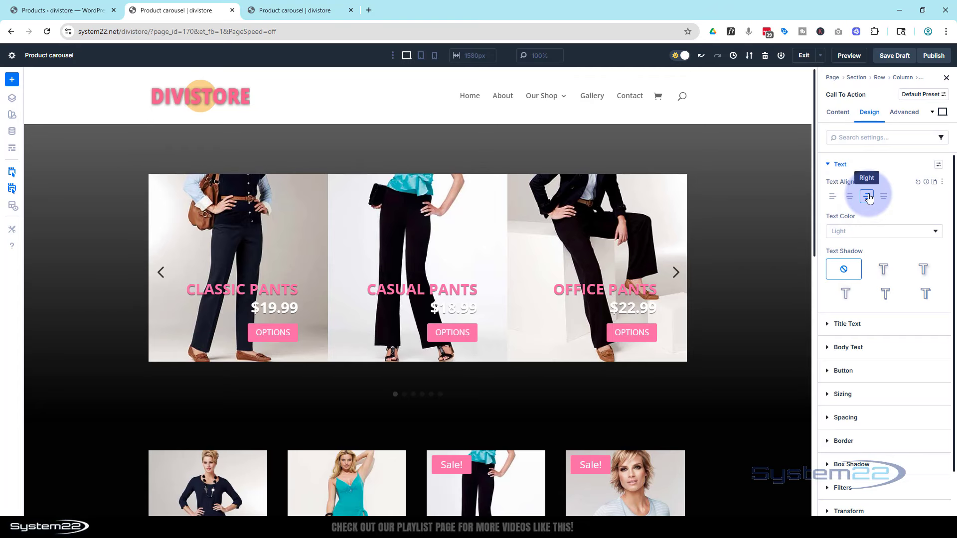
# Change the Call To Action title's text color to white, FFFFFF.
pyautogui.click(830, 324)
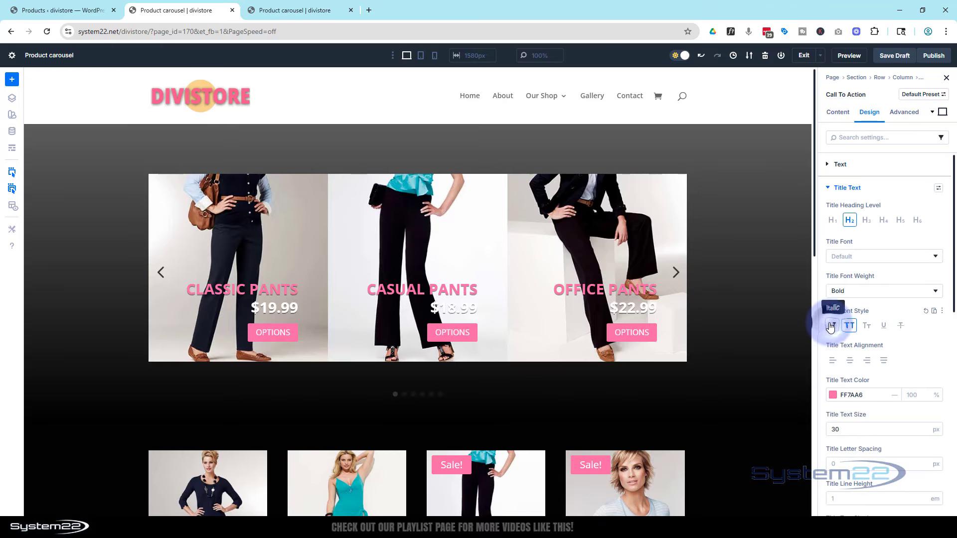
pyautogui.click(833, 395)
pyautogui.click(696, 273)
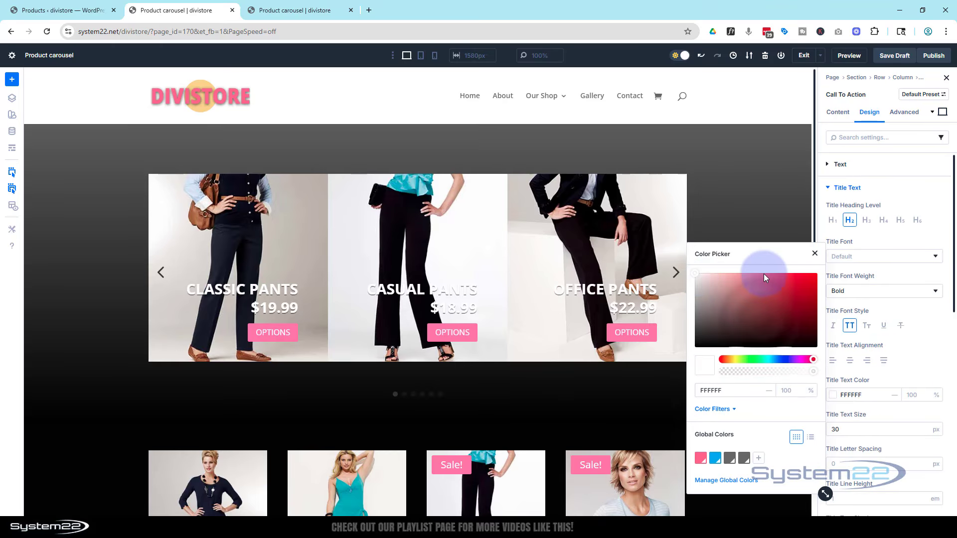
pyautogui.click(816, 256)
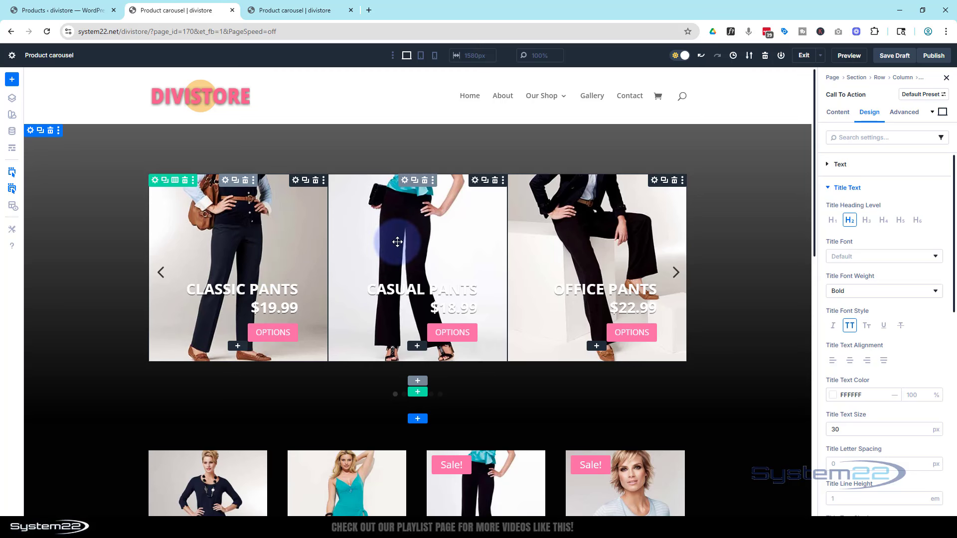
# Enable Center Mode in the Group Carousel's carousel settings.
pyautogui.click(405, 180)
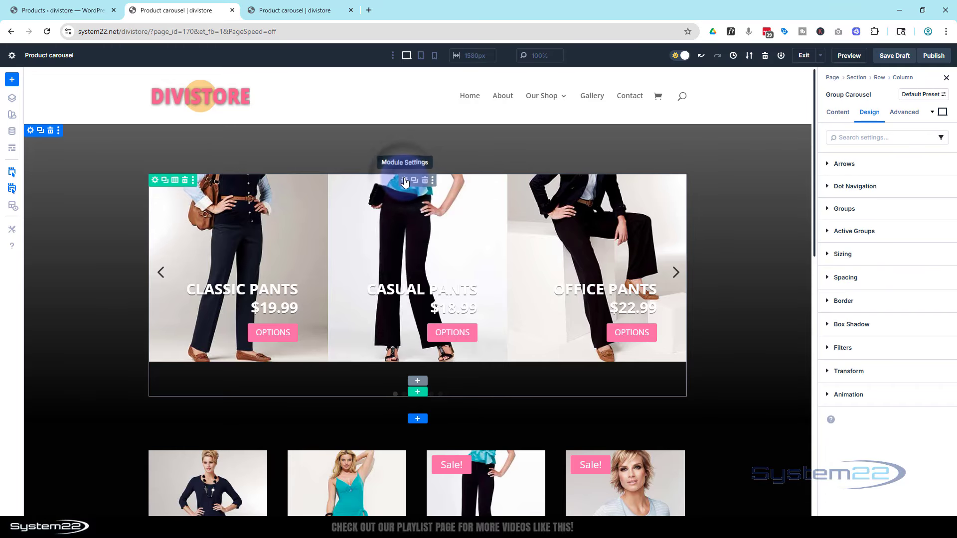
pyautogui.click(839, 116)
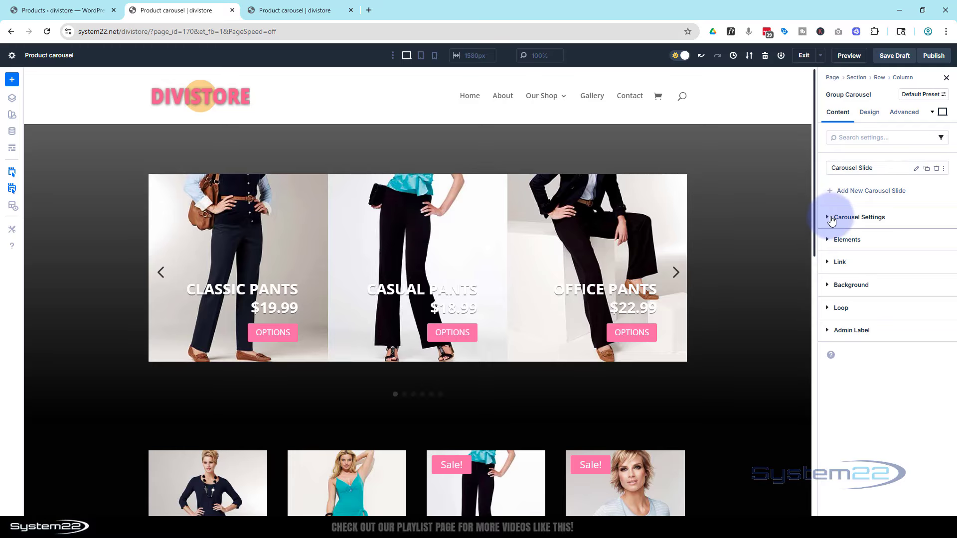
pyautogui.click(832, 218)
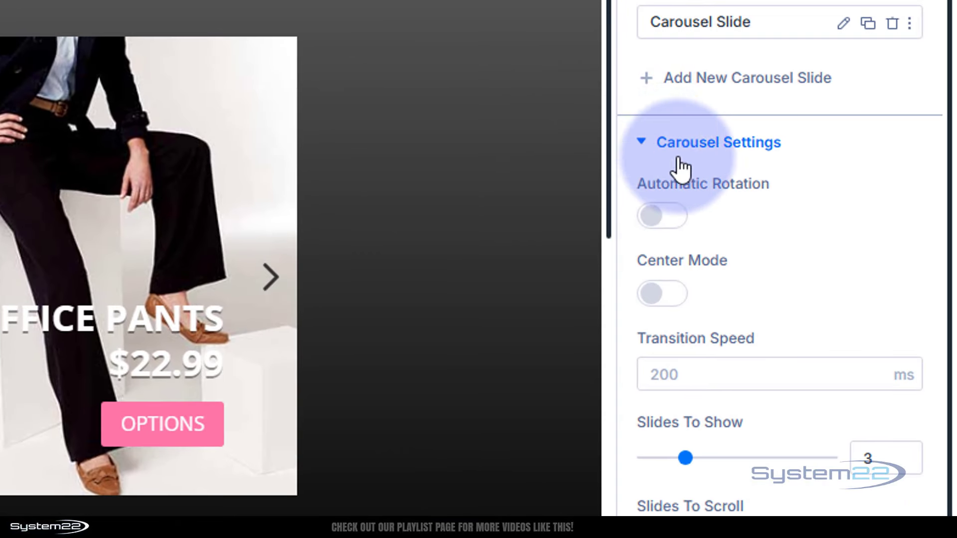
pyautogui.click(678, 297)
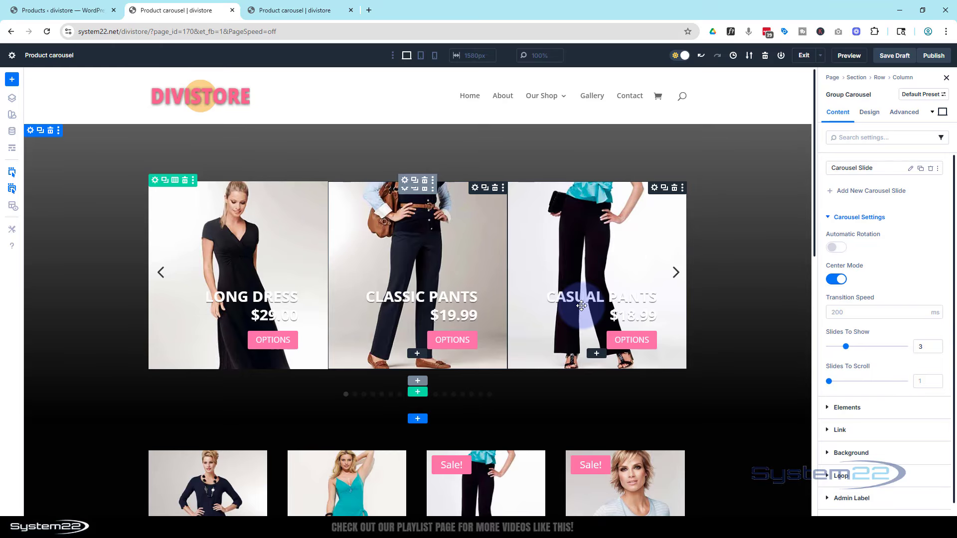
# Scale the Group Carousel's active groups to 125% on both X and Y using the Transform Scale setting.
pyautogui.click(870, 113)
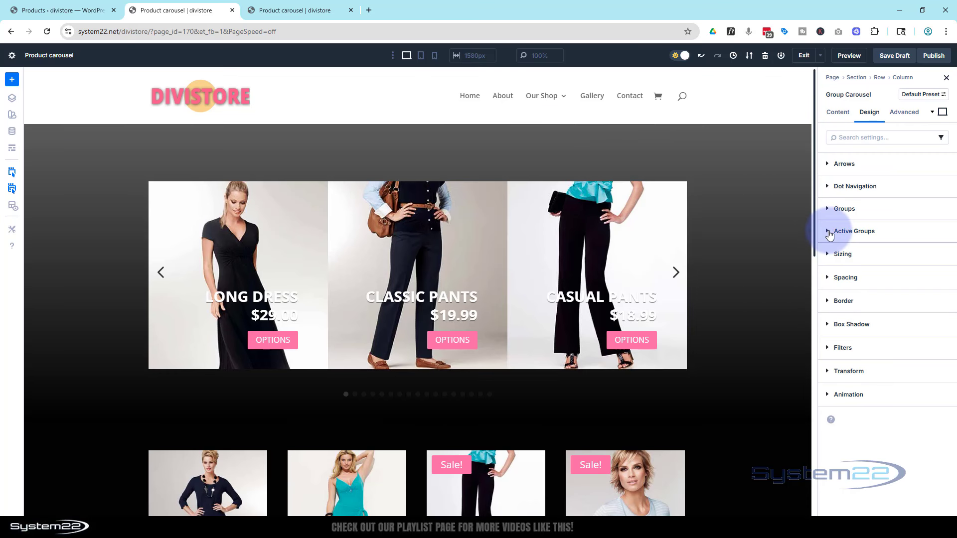
pyautogui.click(830, 233)
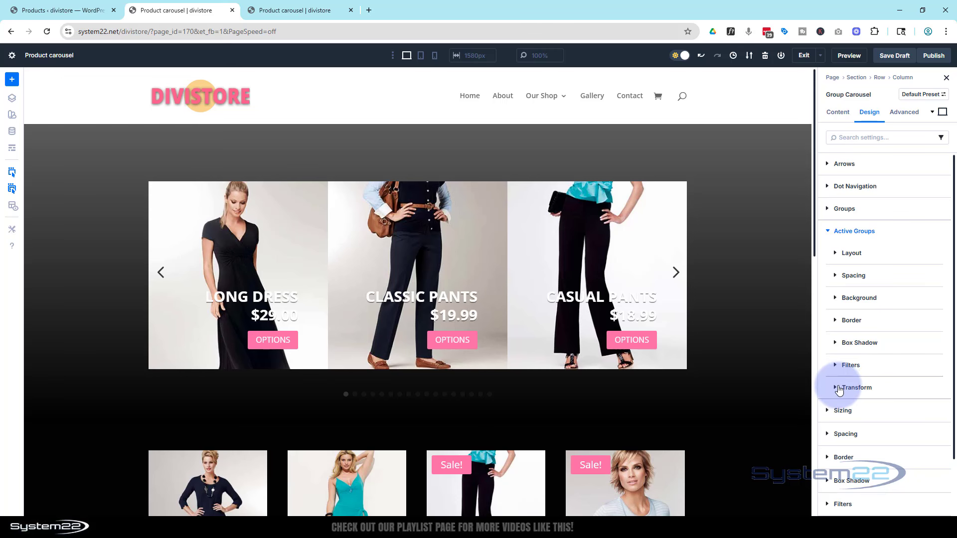
pyautogui.click(840, 389)
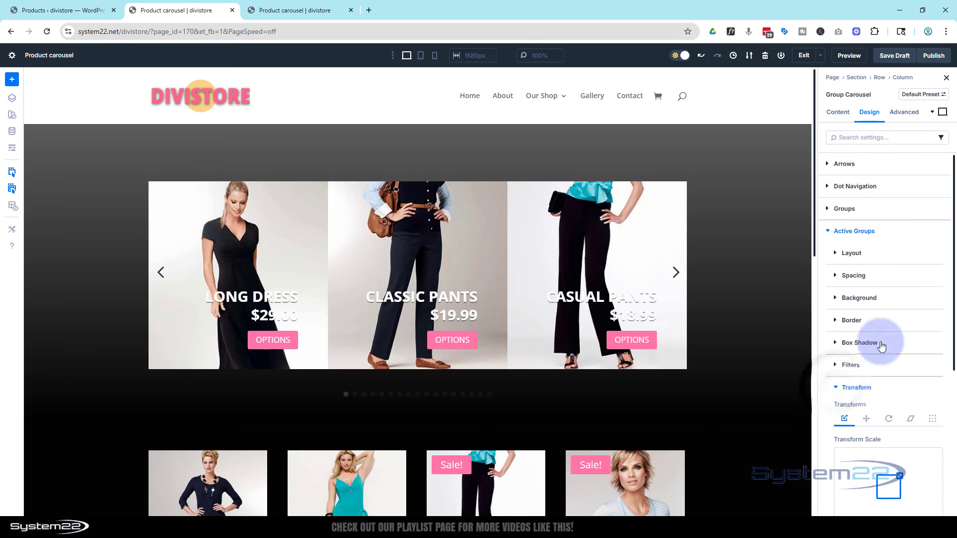
pyautogui.scroll(-3, 882, 345)
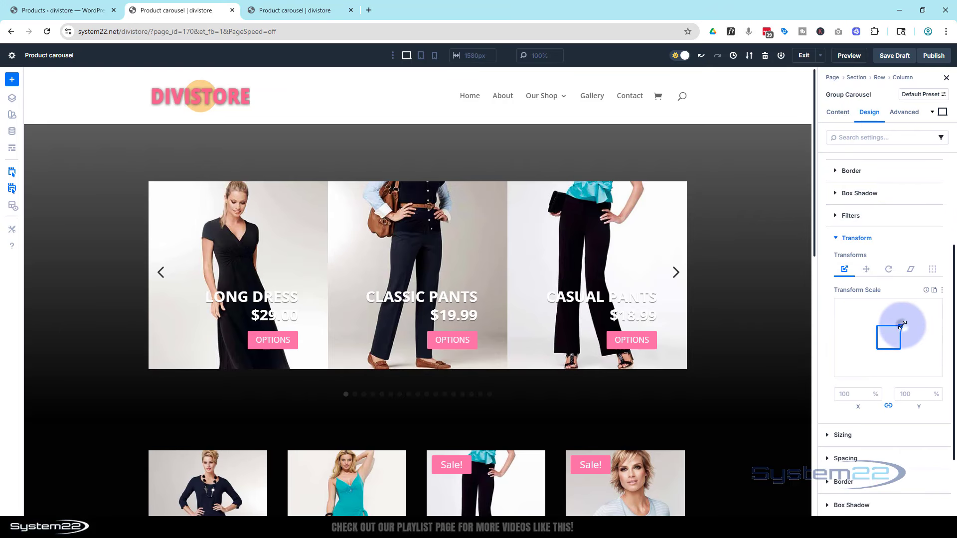
pyautogui.moveTo(903, 325); pyautogui.dragTo(906, 320)
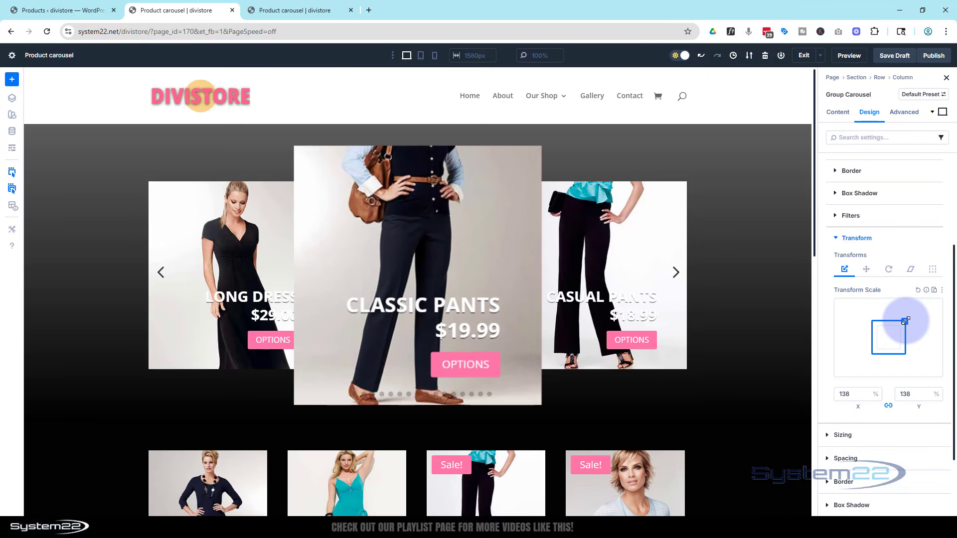
pyautogui.moveTo(904, 321); pyautogui.dragTo(903, 323)
pyautogui.click(858, 396)
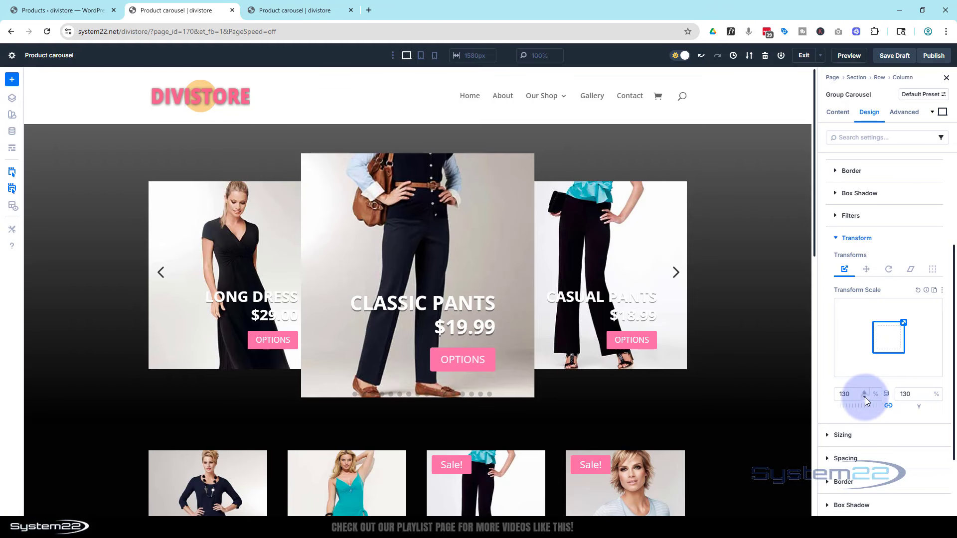
pyautogui.click(866, 397)
pyautogui.click(865, 397)
pyautogui.click(866, 396)
pyautogui.click(865, 397)
pyautogui.click(866, 397)
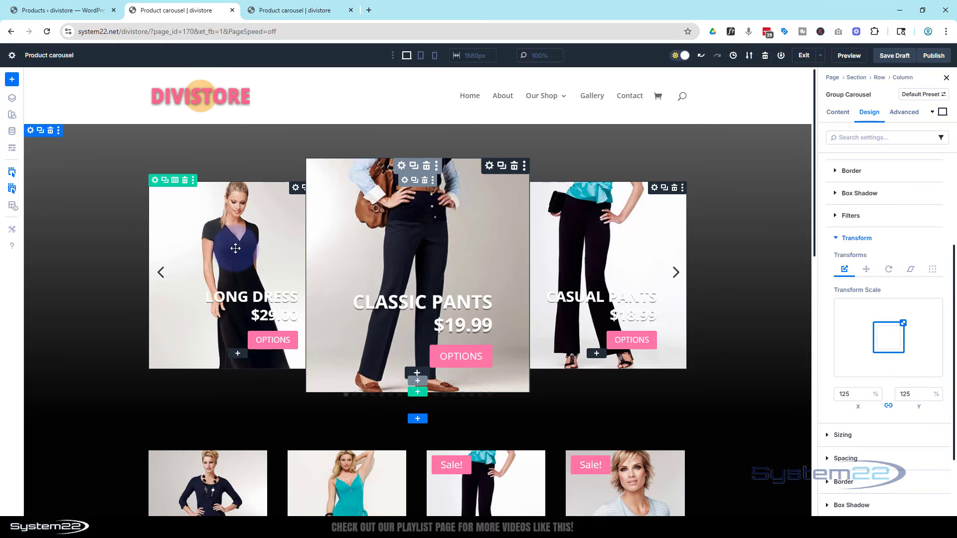
# Set the Saturate filter for the carousel's Groups to 0%.
pyautogui.scroll(2, 918, 258)
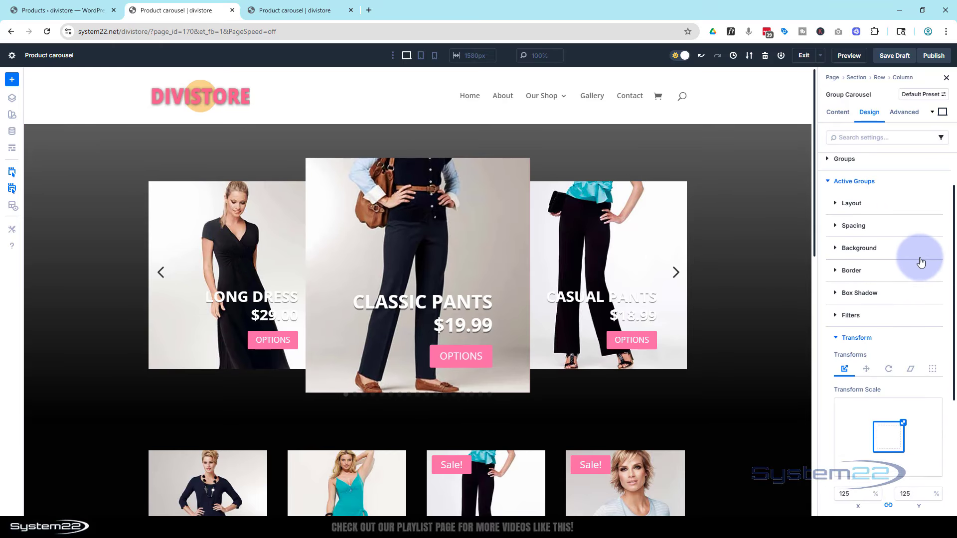
pyautogui.scroll(1, 892, 244)
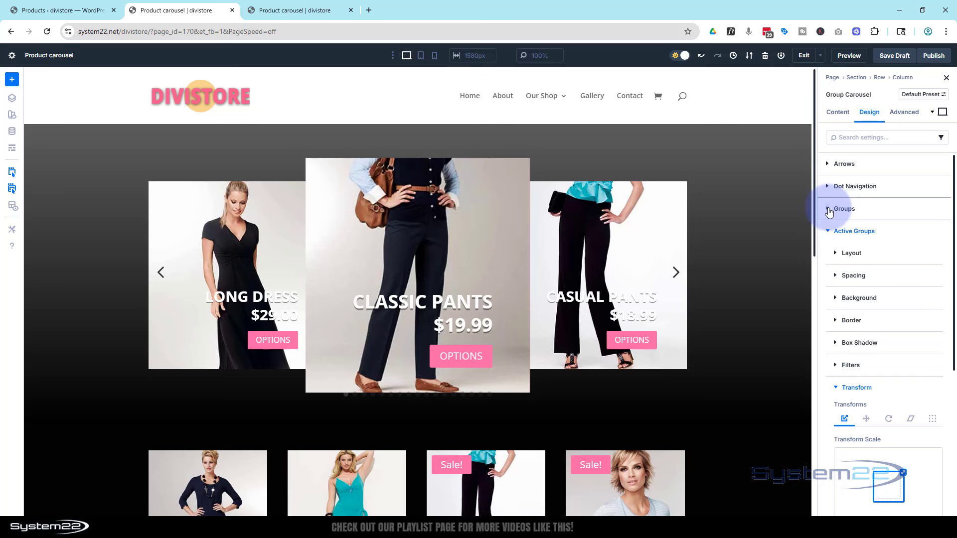
pyautogui.click(830, 210)
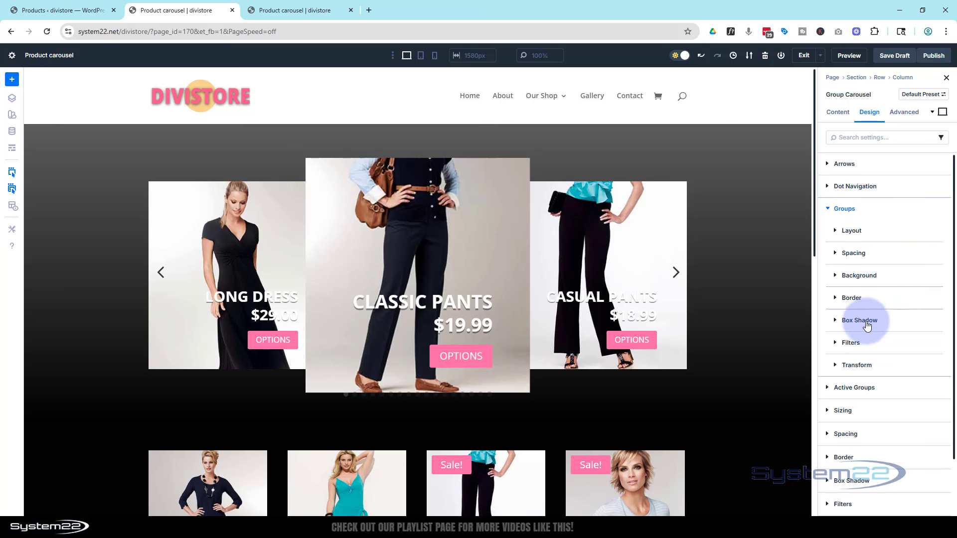
pyautogui.click(847, 343)
pyautogui.scroll(-4, 893, 341)
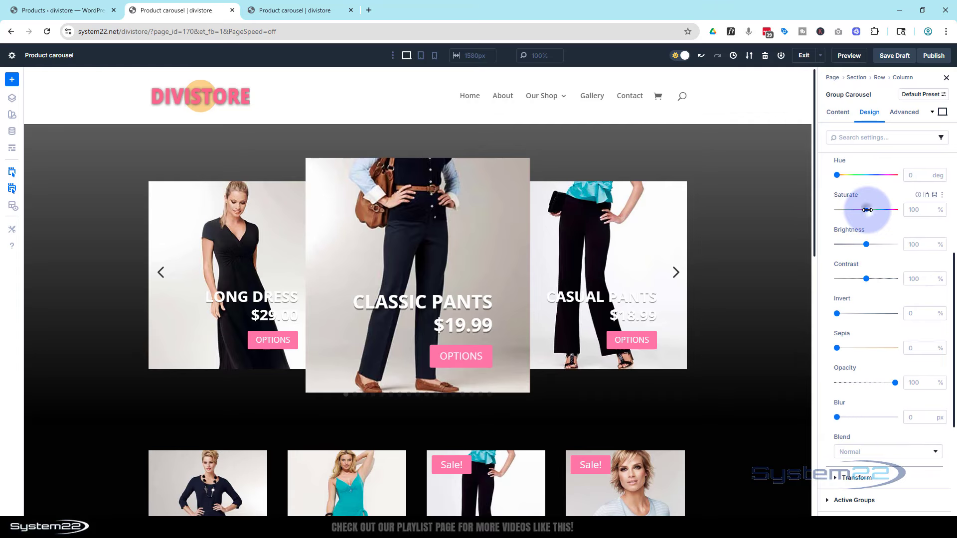
pyautogui.moveTo(868, 210); pyautogui.dragTo(820, 215)
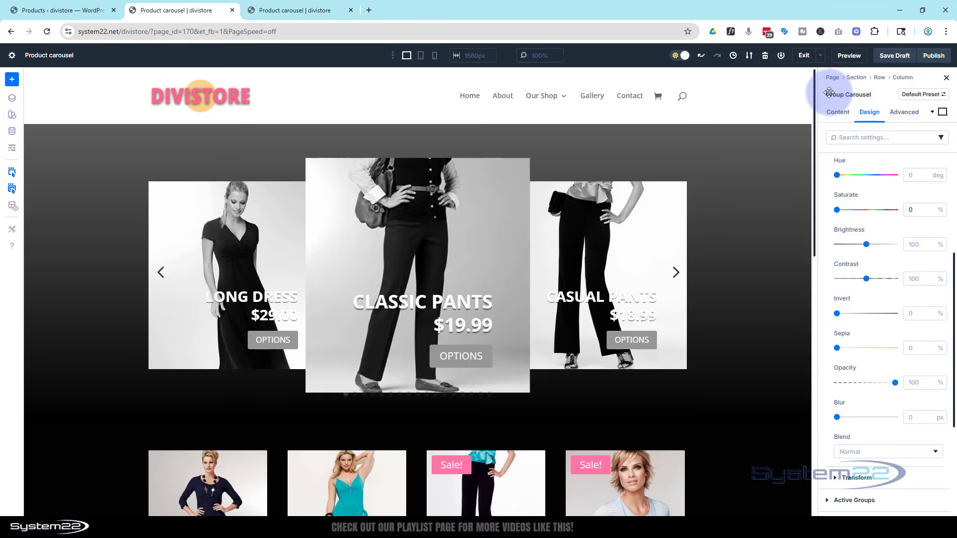
# Turn off Show Dot Navigation in the Group Carousel's elements.
pyautogui.click(834, 113)
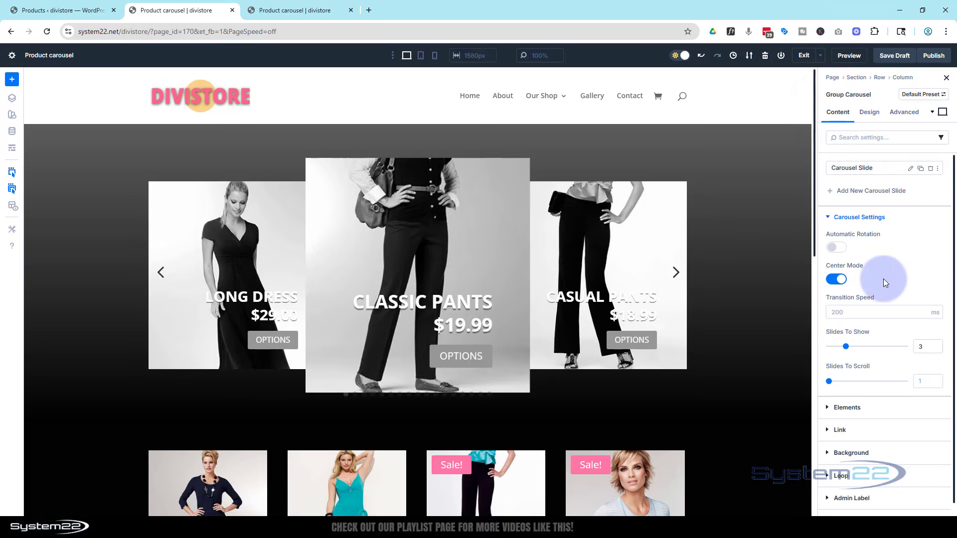
pyautogui.click(842, 406)
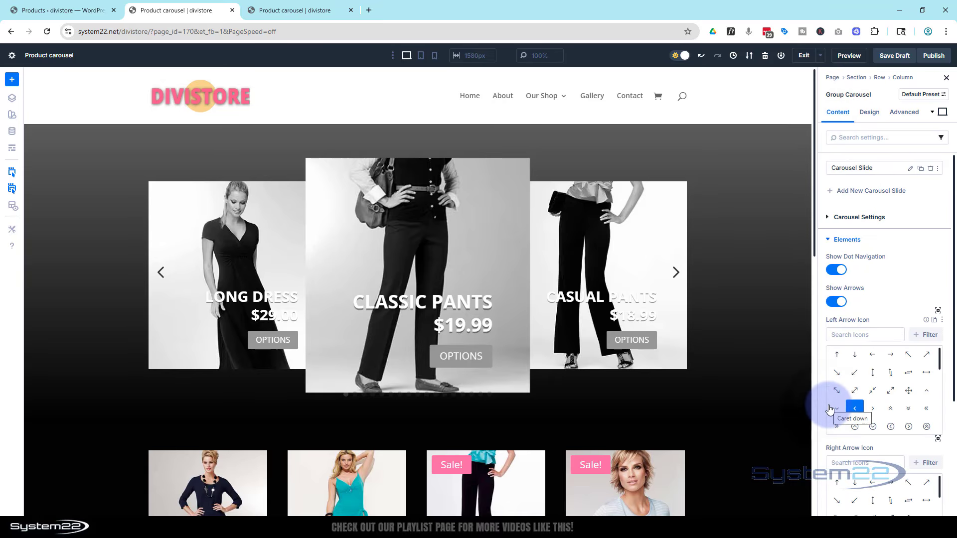
pyautogui.click(836, 270)
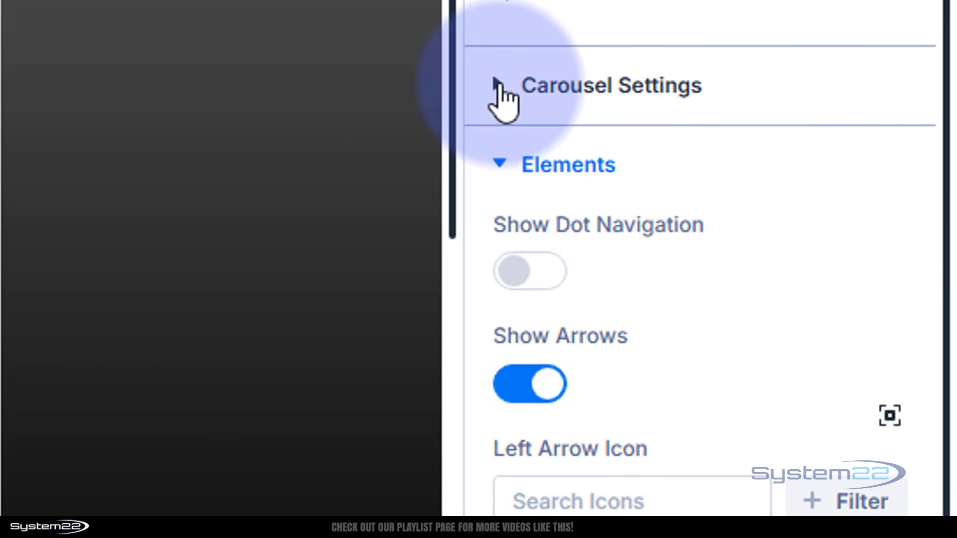
# Enable Automatic Rotation for the carousel with a rotation speed of 4000 ms.
pyautogui.click(503, 89)
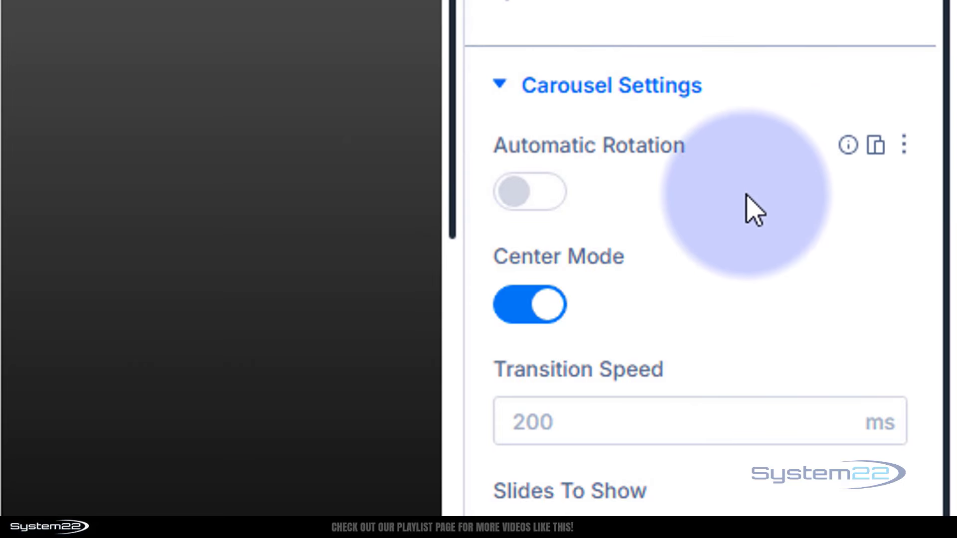
pyautogui.click(547, 195)
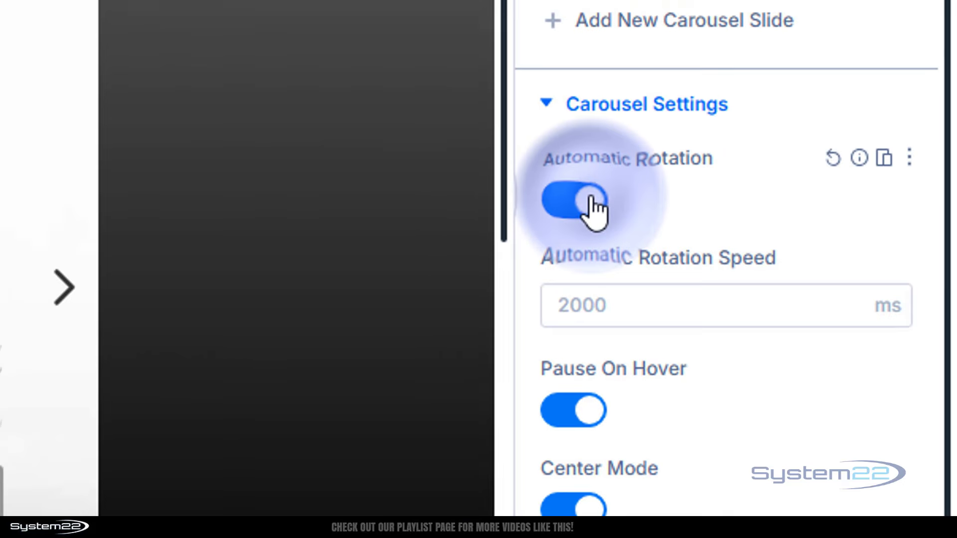
pyautogui.click(610, 310)
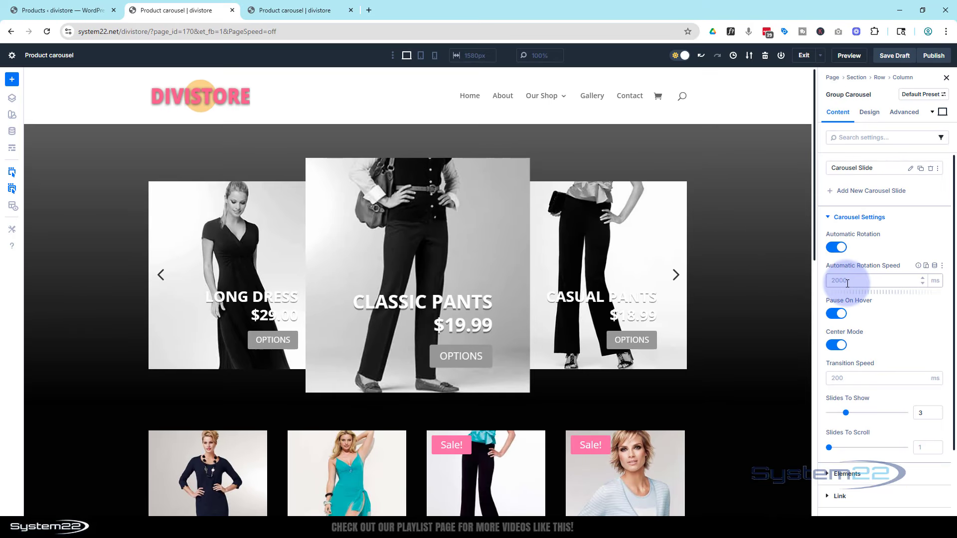
pyautogui.click(910, 237)
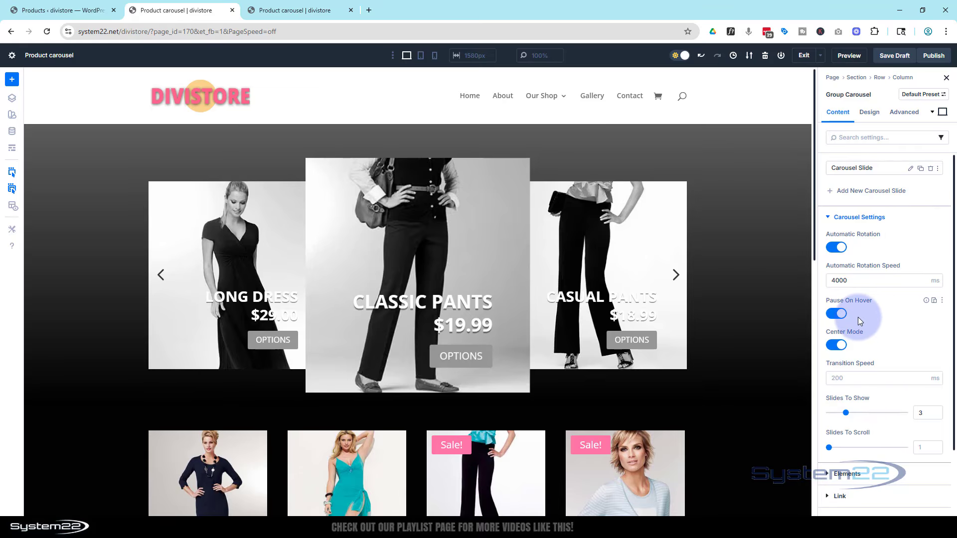
# Set the carousel's Transition Speed to 500 ms.
pyautogui.click(856, 377)
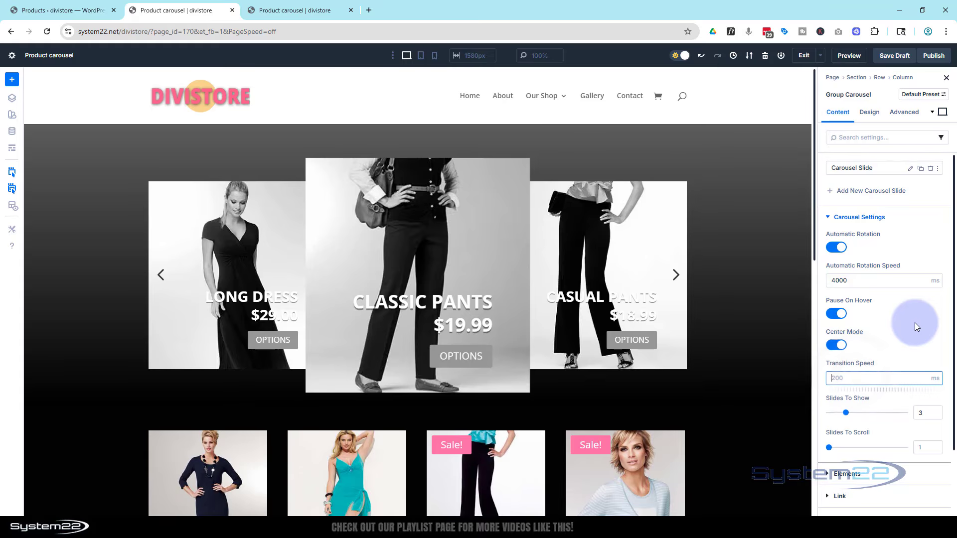
pyautogui.write('500')
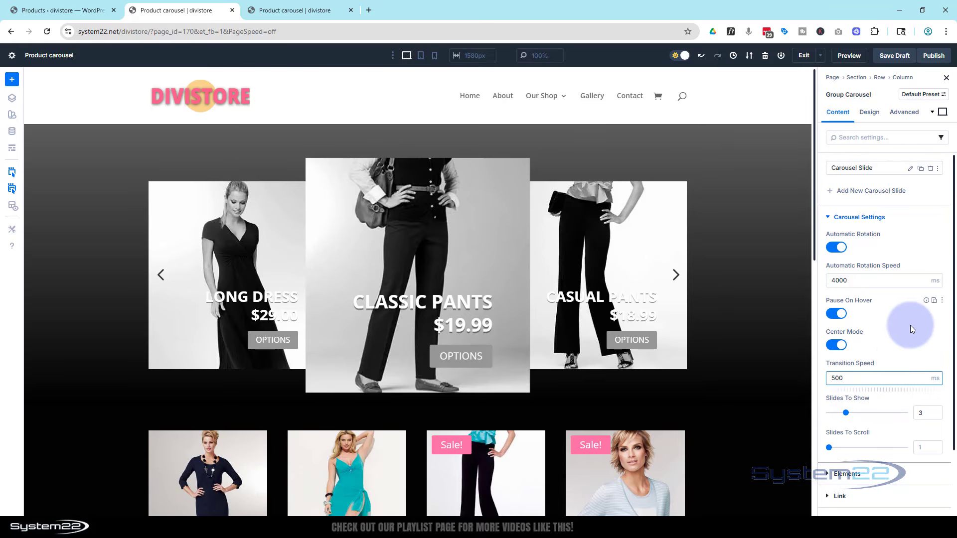
pyautogui.click(899, 357)
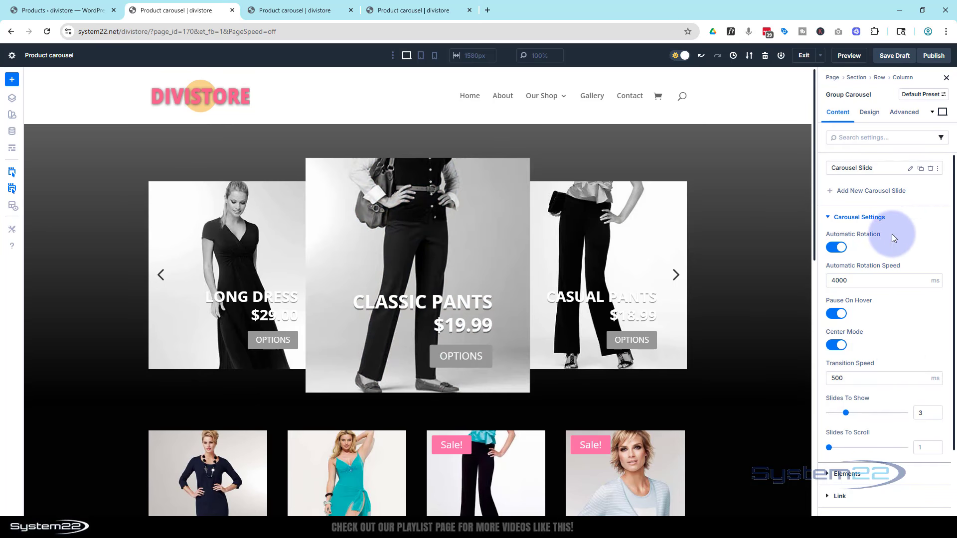
# Set the Saturate filter for the carousel's Active Groups to 100% so the centered slide displays in color.
pyautogui.click(868, 113)
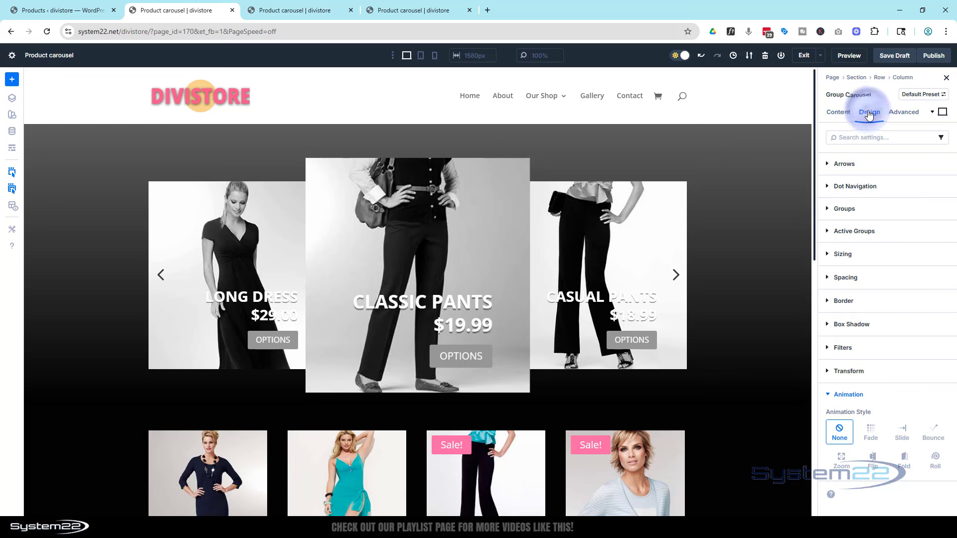
pyautogui.click(830, 235)
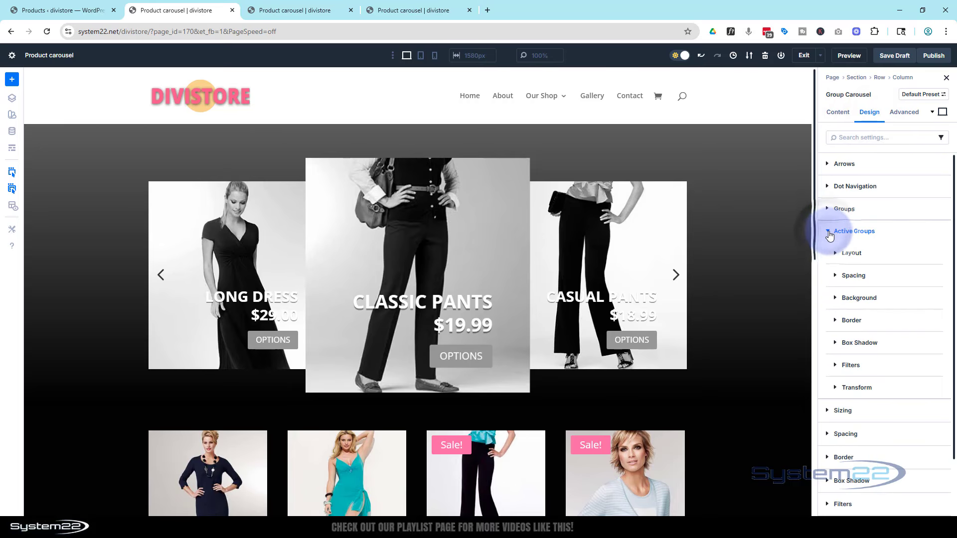
pyautogui.click(851, 365)
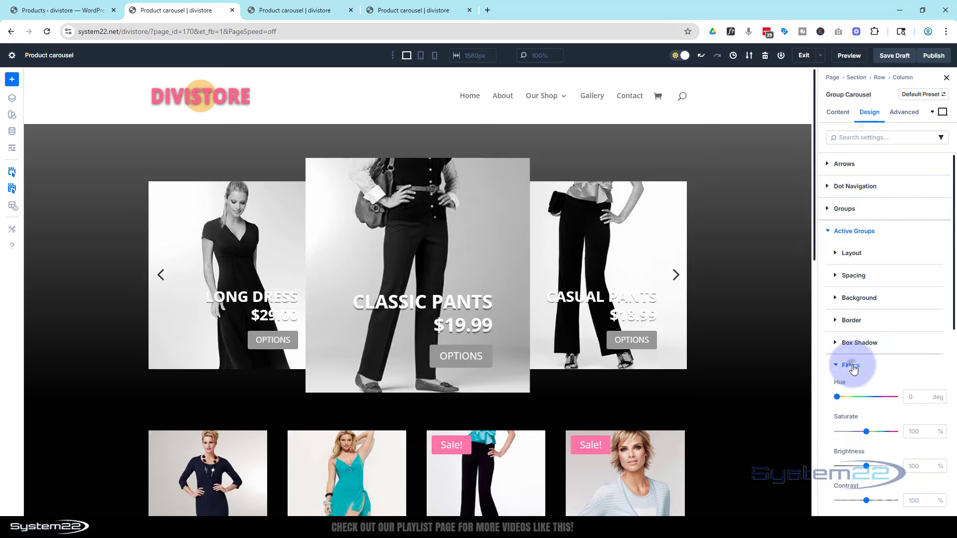
pyautogui.scroll(-4, 876, 361)
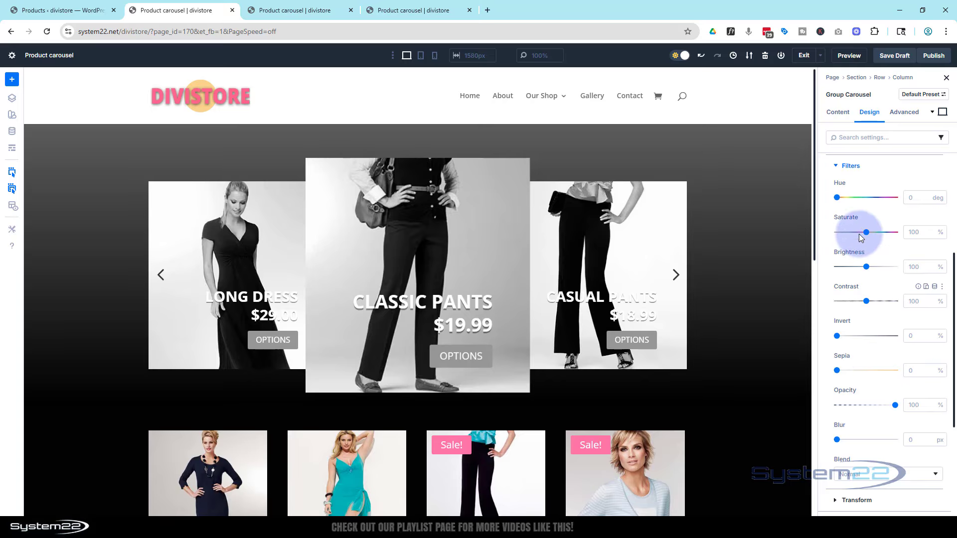
pyautogui.moveTo(862, 233)
pyautogui.mouseDown()
pyautogui.moveTo(833, 233)
pyautogui.moveTo(867, 233)
pyautogui.mouseUp()
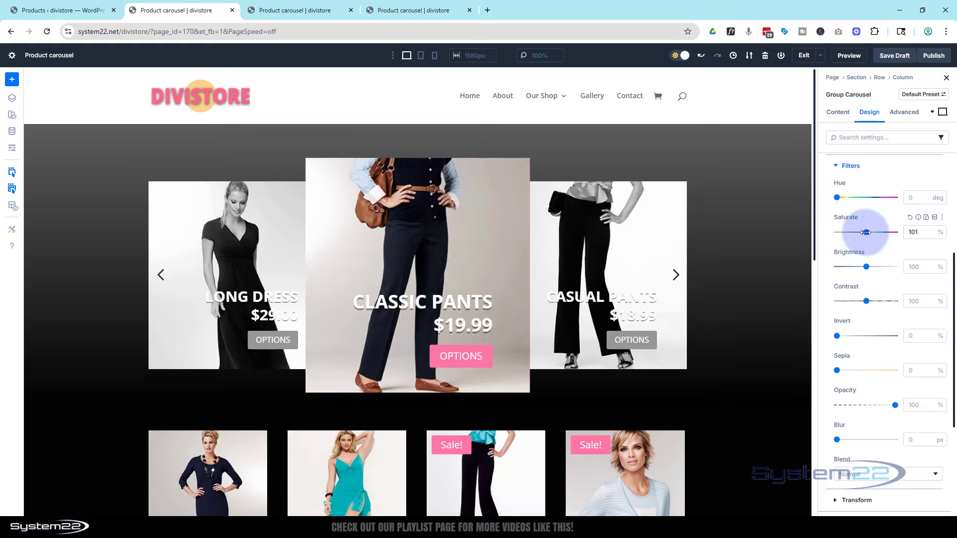
pyautogui.click(931, 234)
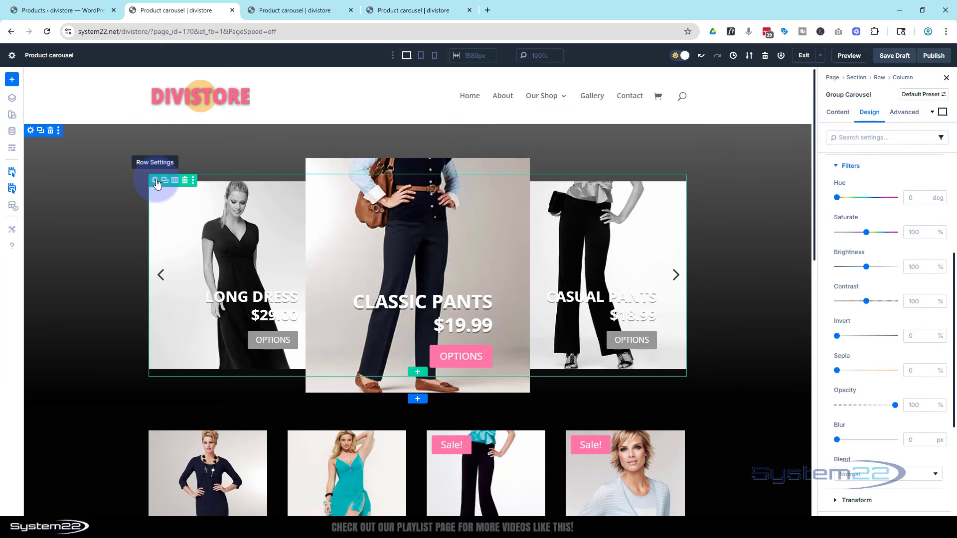
# Set both the width and max width of the row containing the carousel to 100%.
pyautogui.click(155, 182)
pyautogui.click(870, 116)
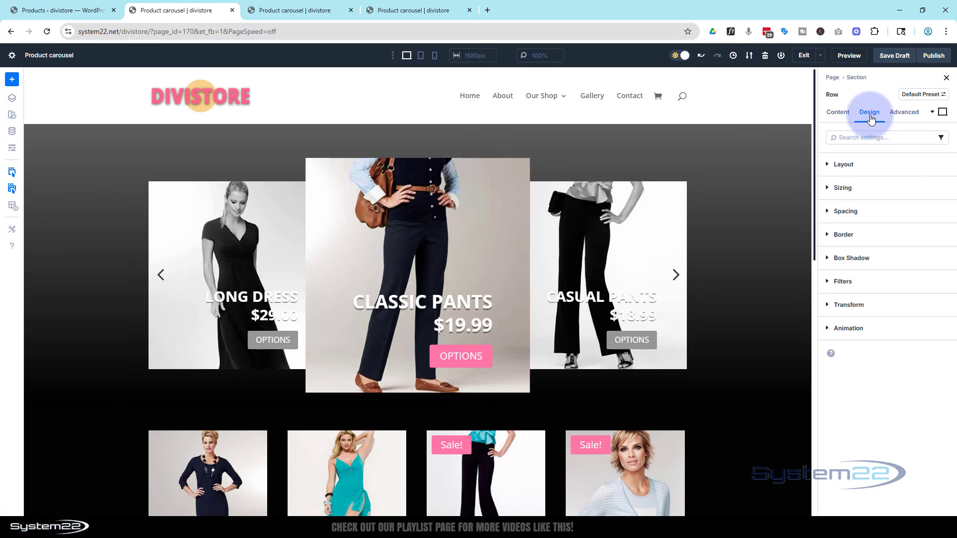
pyautogui.click(839, 190)
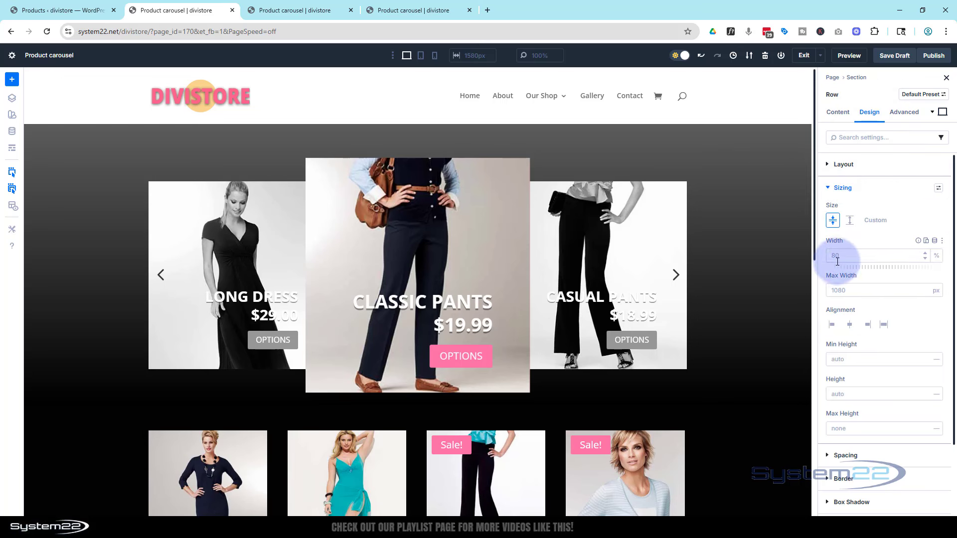
pyautogui.click(867, 251)
pyautogui.write('100')
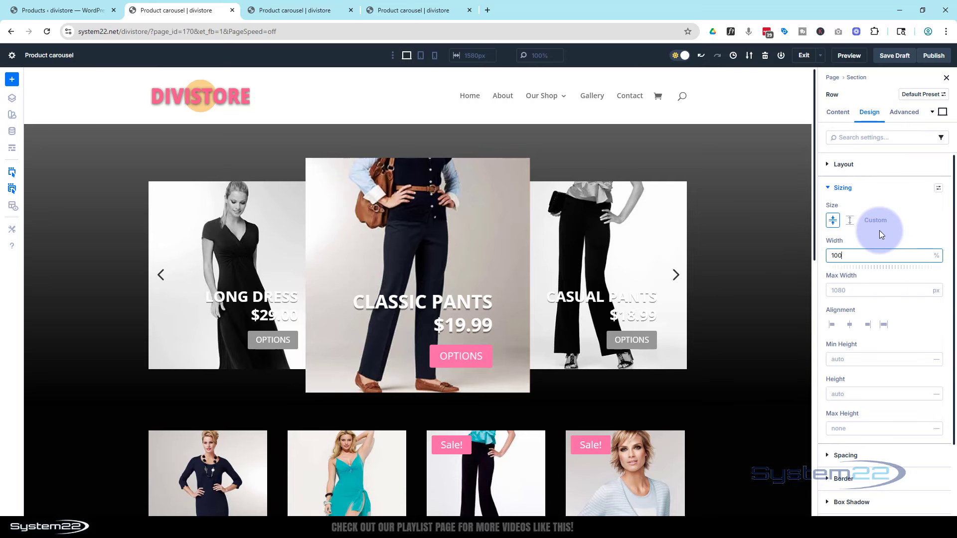
pyautogui.click(838, 290)
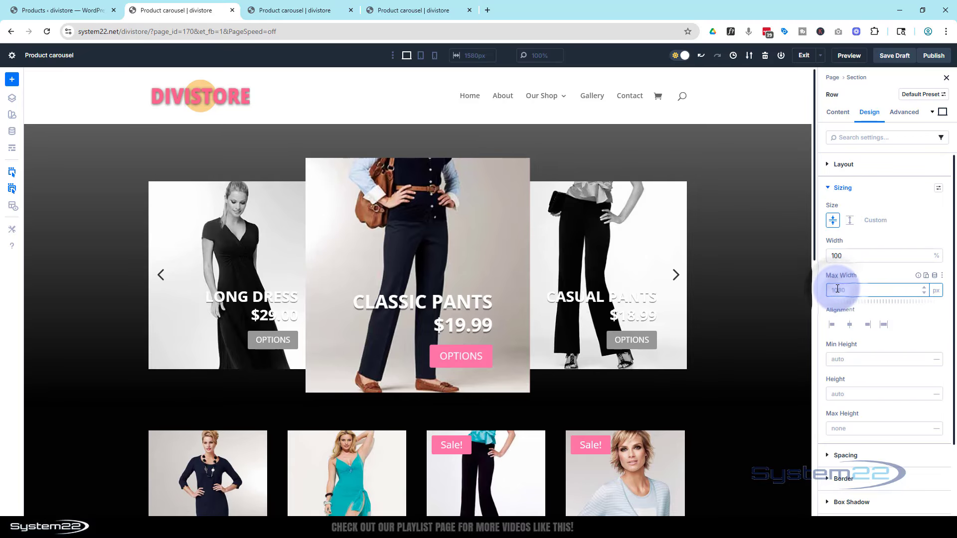
pyautogui.write('100')
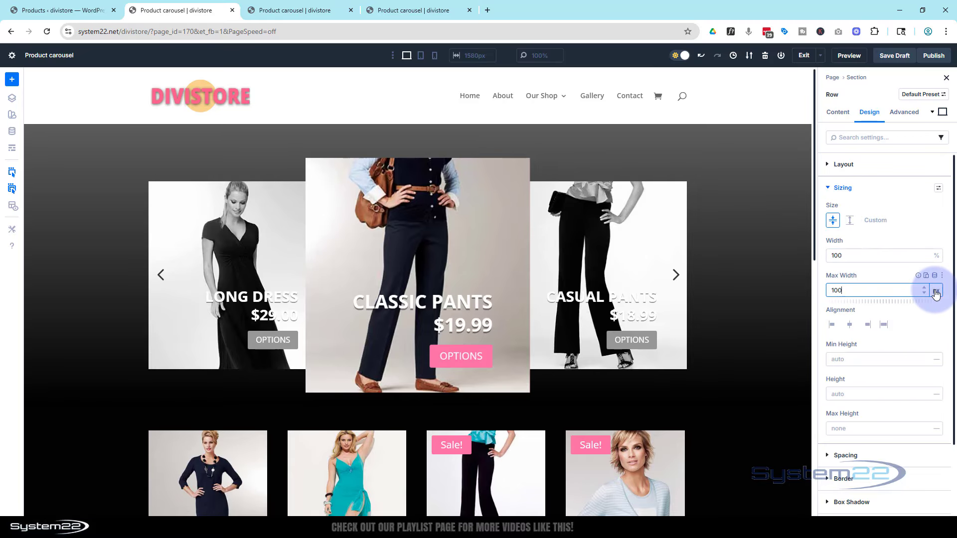
pyautogui.click(937, 293)
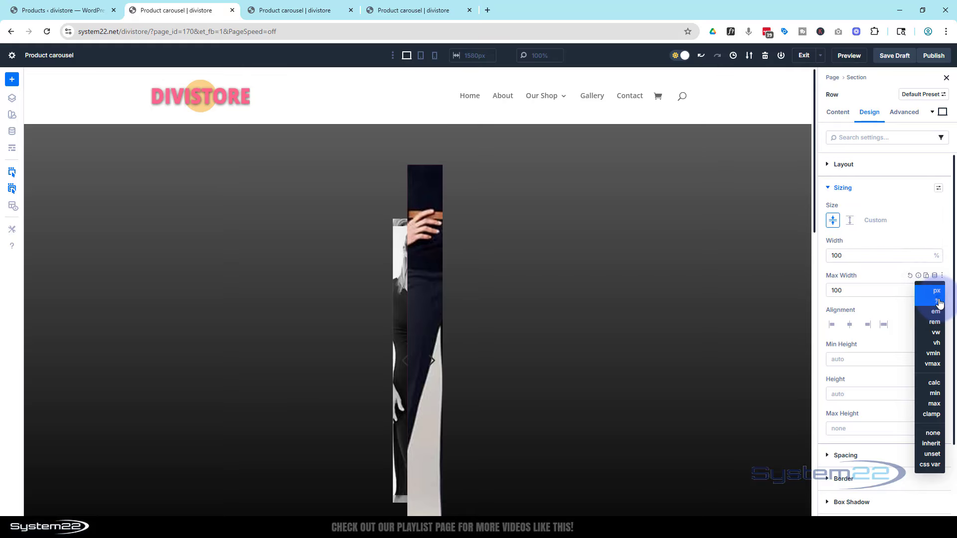
pyautogui.click(940, 302)
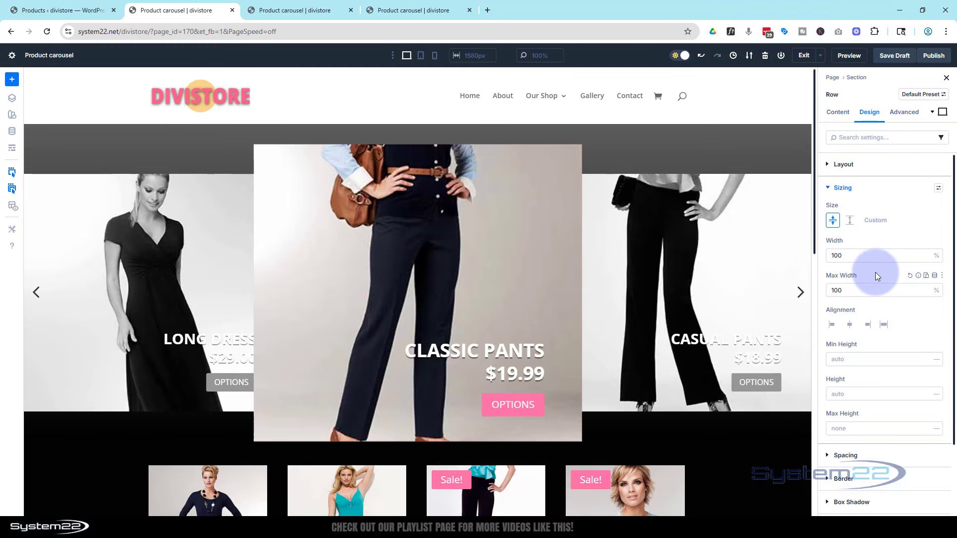
# Reset the row's width and max width to their defaults and check the layout in tablet view.
pyautogui.click(909, 276)
pyautogui.click(910, 241)
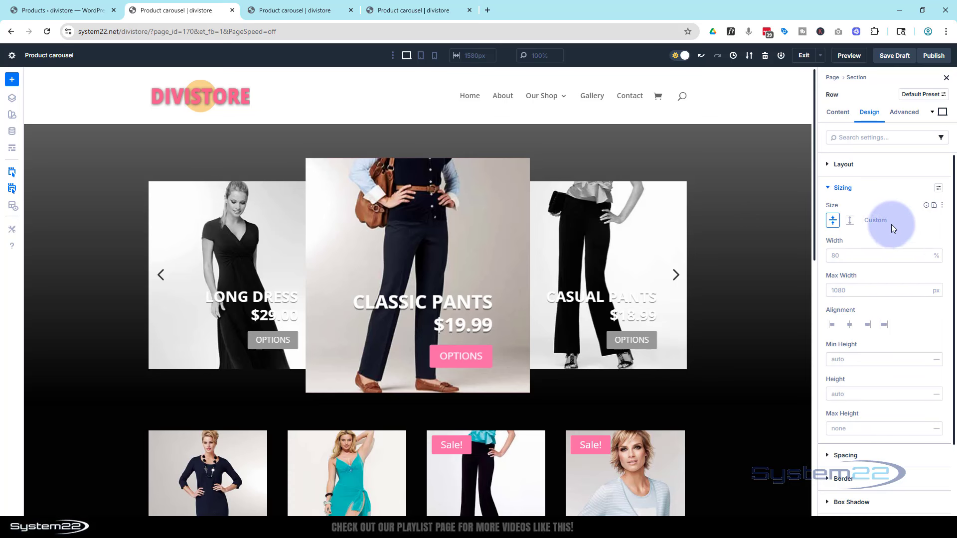
pyautogui.click(421, 56)
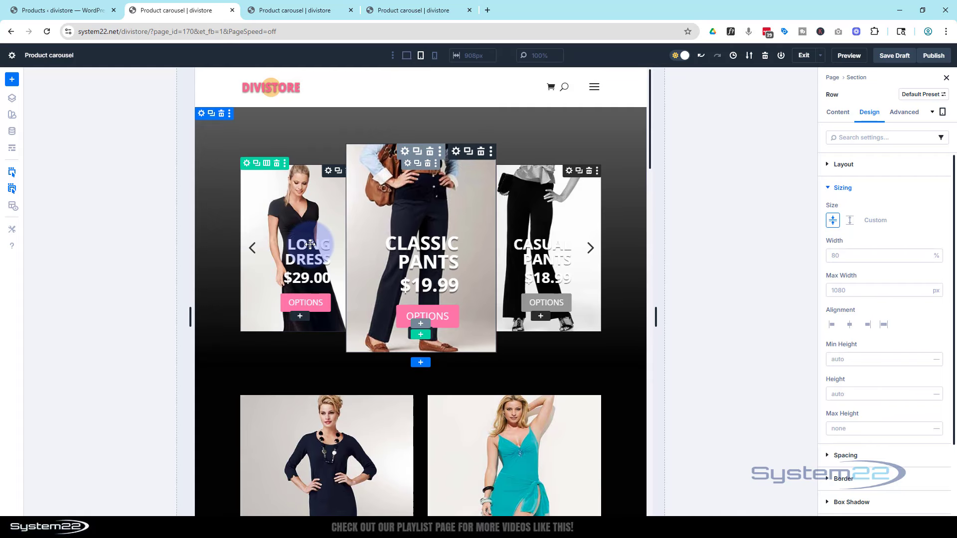
# In phone view, set the Group Carousel's Slides To Show to 2.
pyautogui.click(435, 57)
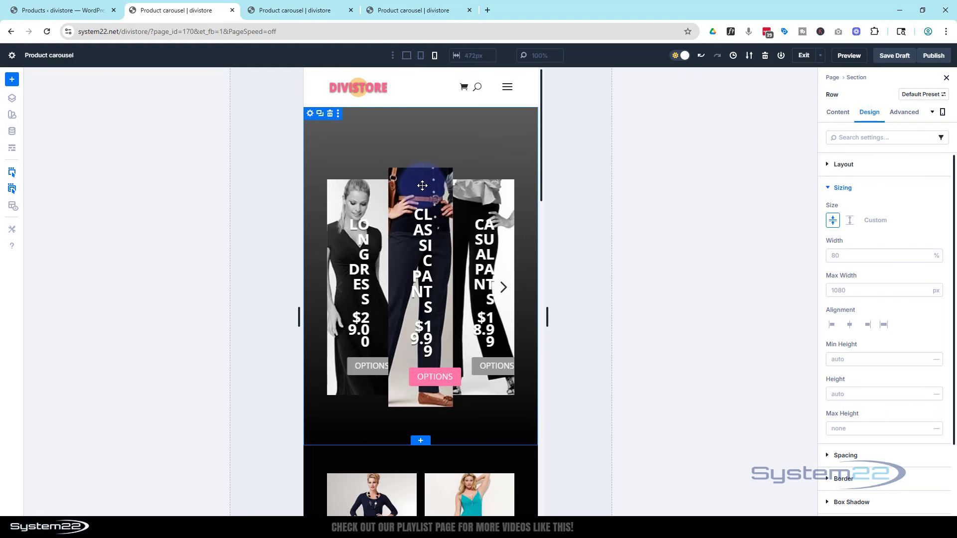
pyautogui.moveTo(424, 180)
pyautogui.click(408, 164)
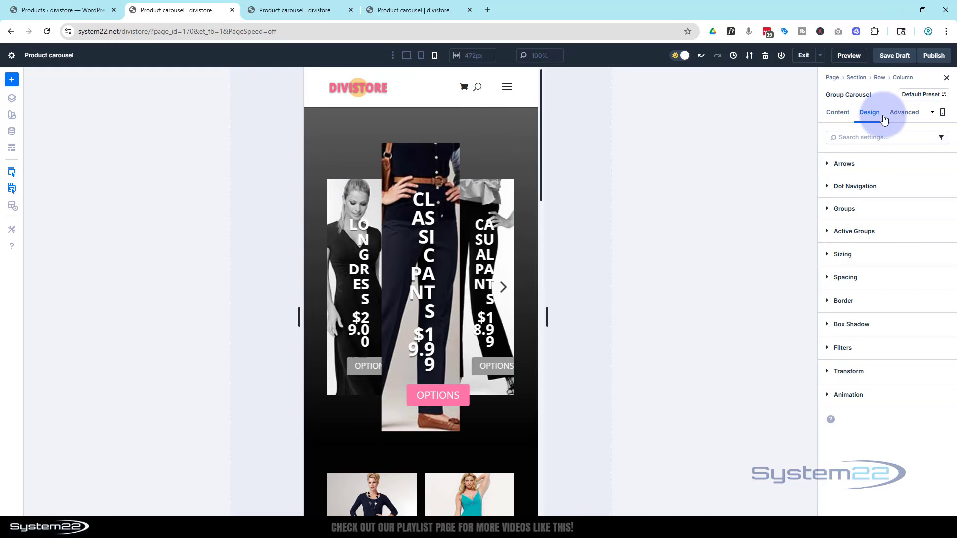
pyautogui.click(842, 115)
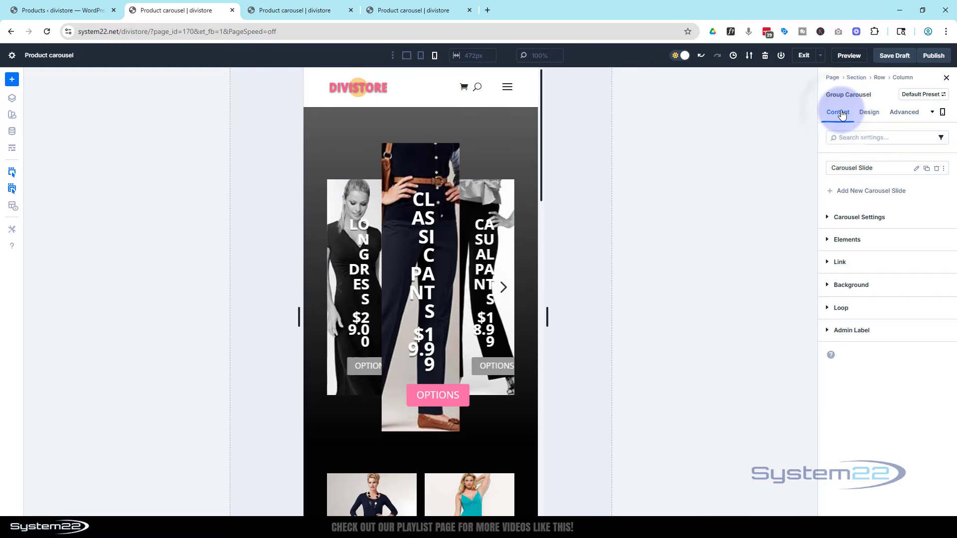
pyautogui.click(826, 219)
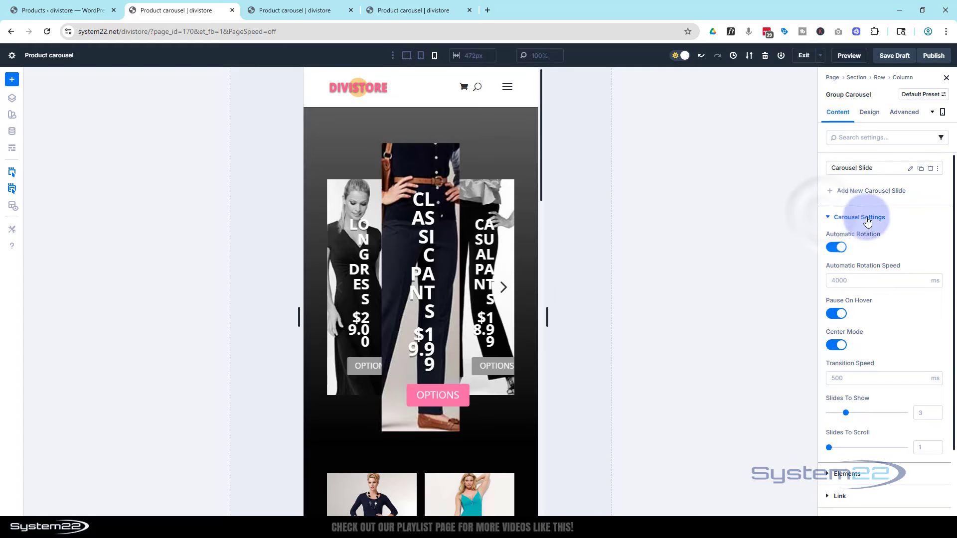
pyautogui.scroll(-3, 897, 329)
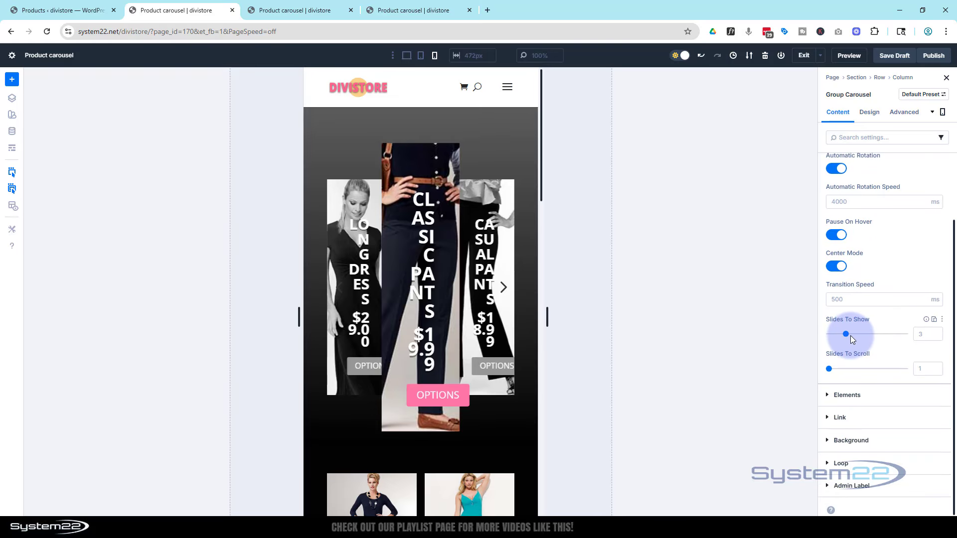
pyautogui.click(938, 337)
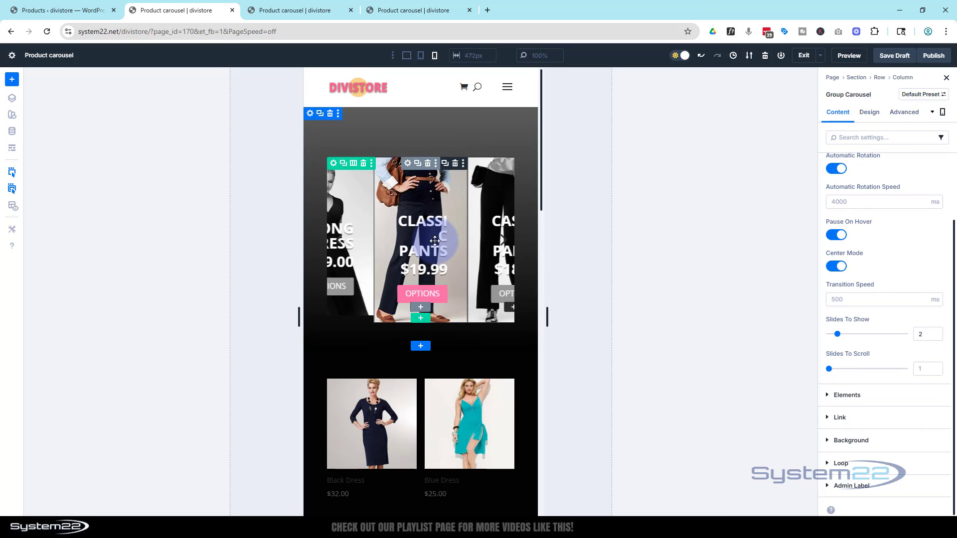
# Set the Call To Action's title text size to 20 px for phone view and return to desktop view.
pyautogui.click(449, 189)
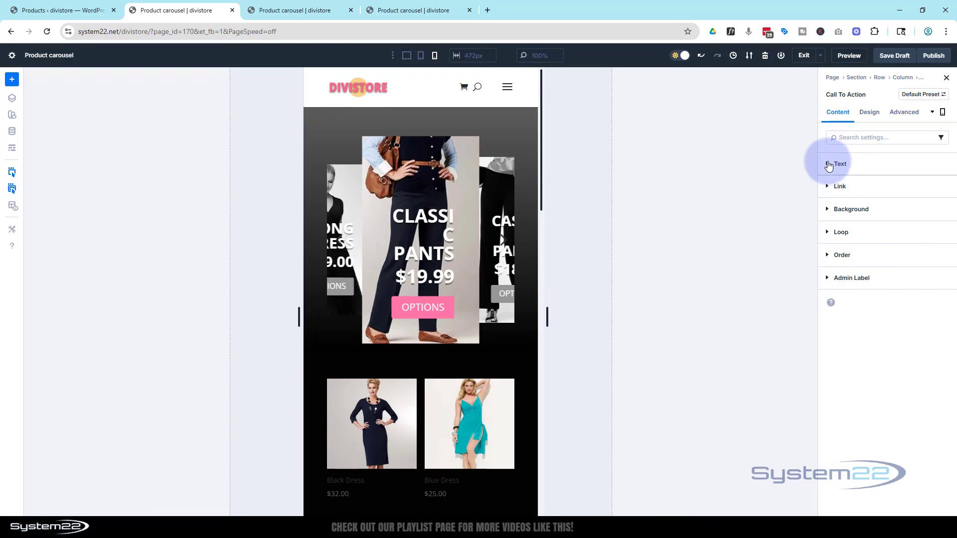
pyautogui.click(870, 113)
pyautogui.click(831, 188)
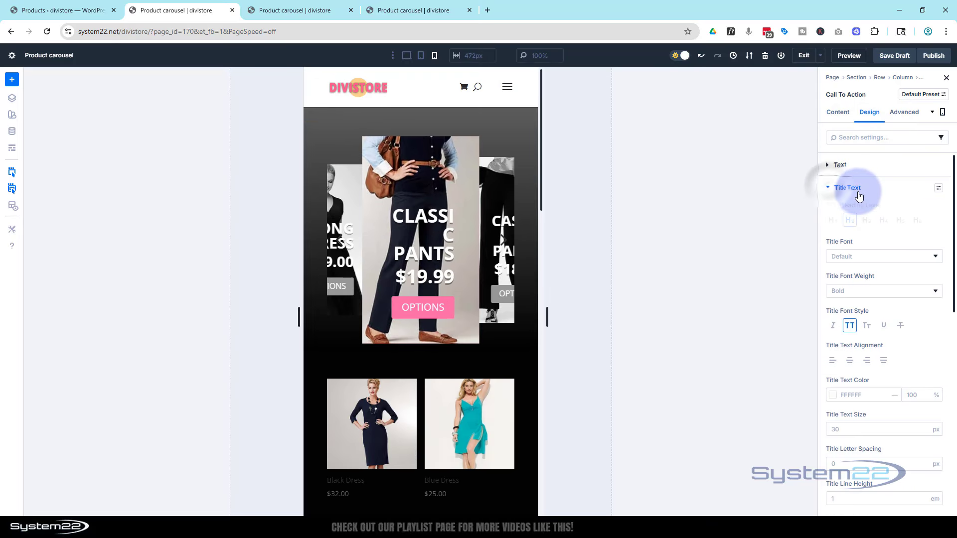
pyautogui.scroll(-2, 873, 284)
pyautogui.click(842, 329)
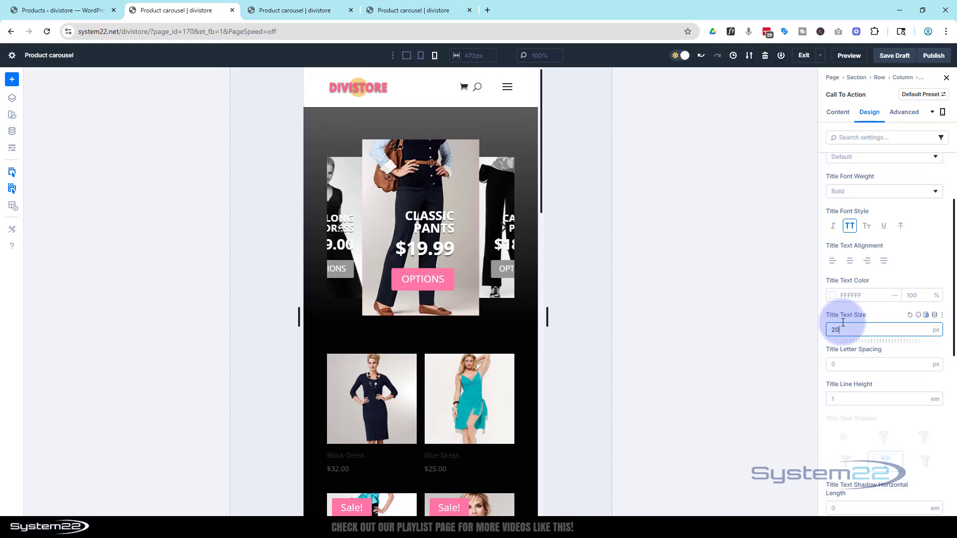
pyautogui.click(420, 60)
pyautogui.click(406, 59)
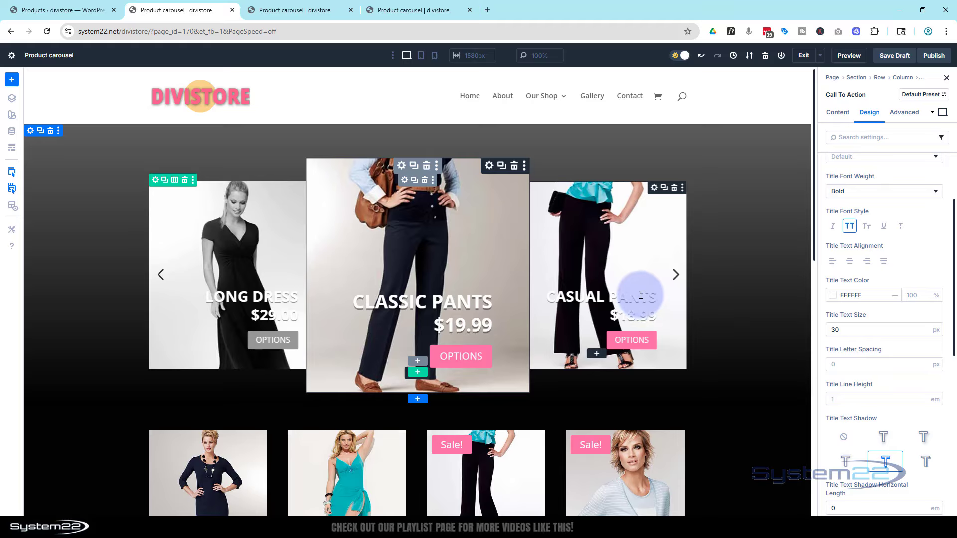
# Remove the background color from the Call To Action module.
pyautogui.click(837, 112)
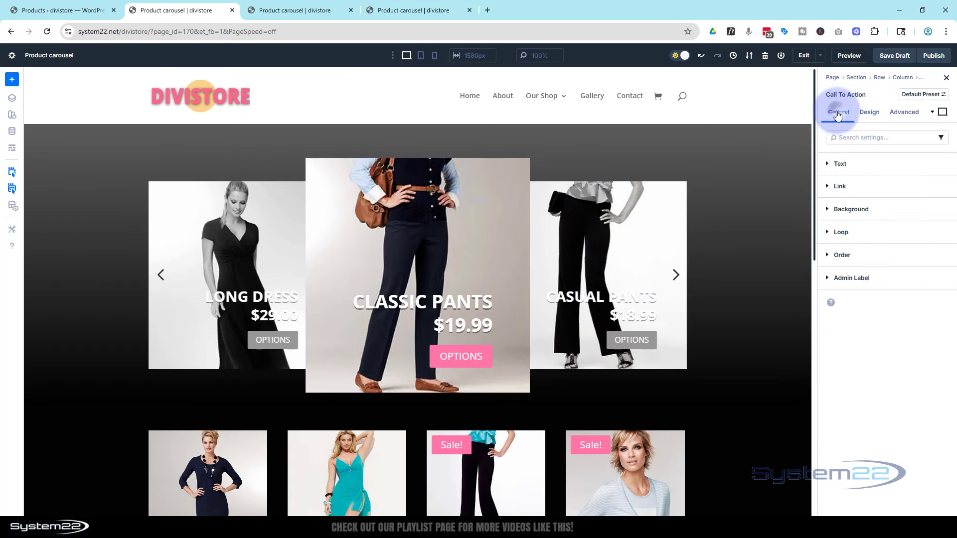
pyautogui.click(828, 211)
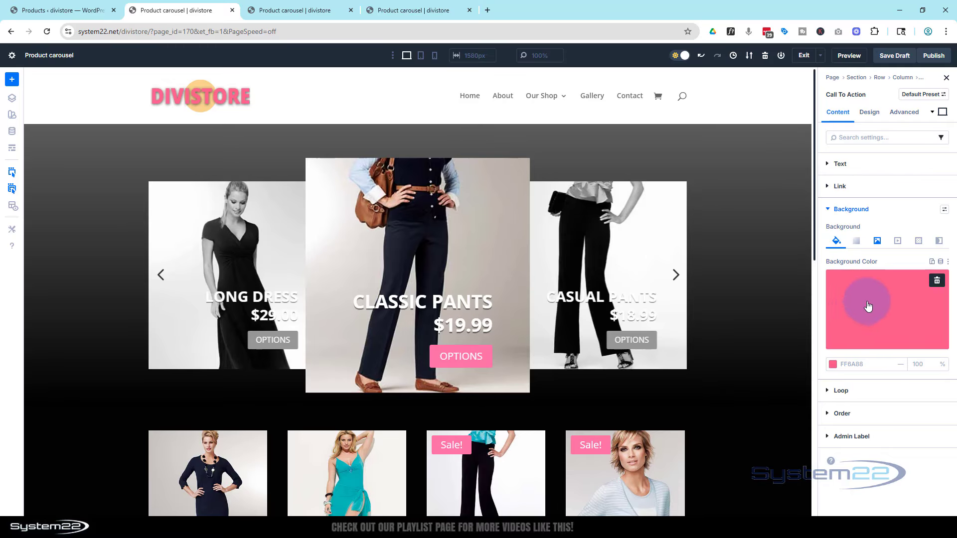
pyautogui.click(936, 281)
# Add a background gradient to the Call To Action with its first stop at 0% opacity, placed above the background image.
pyautogui.click(857, 241)
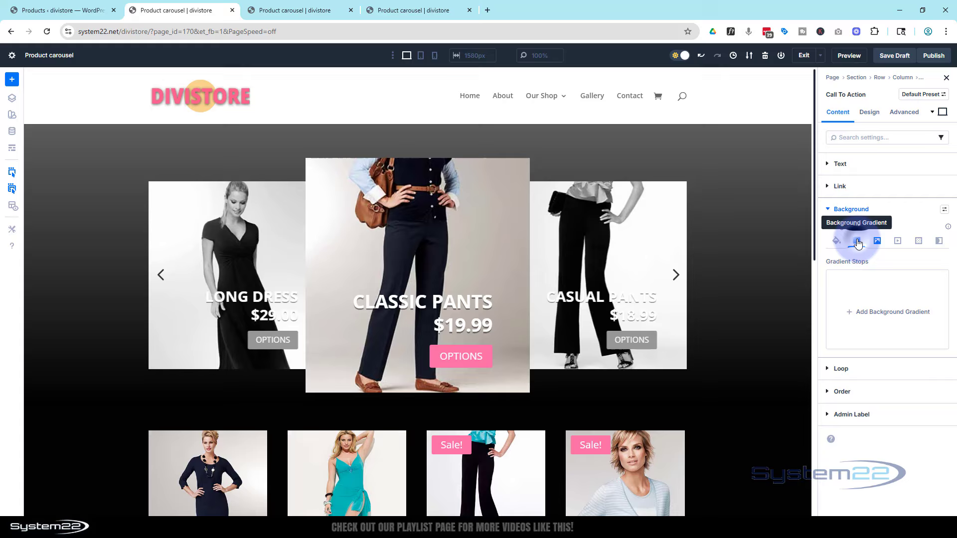
pyautogui.click(887, 313)
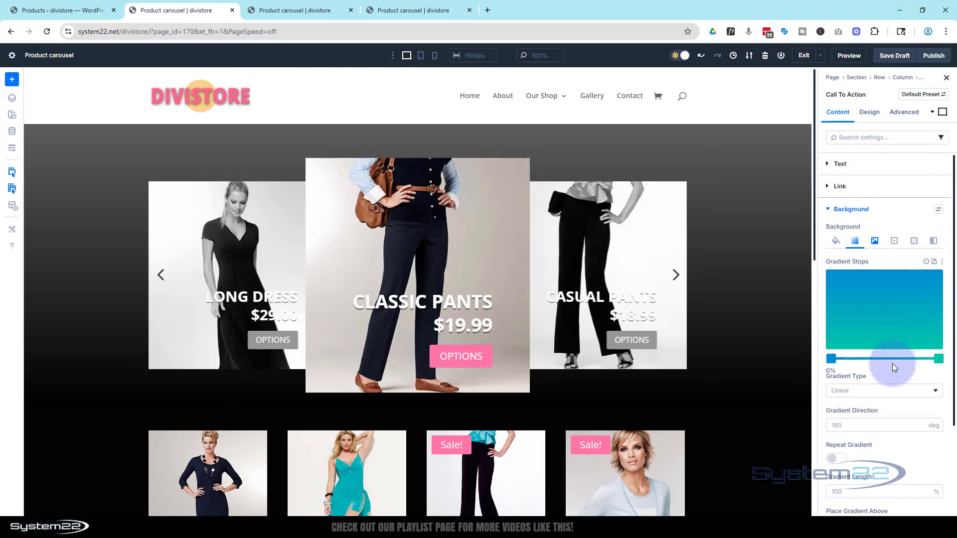
pyautogui.click(832, 358)
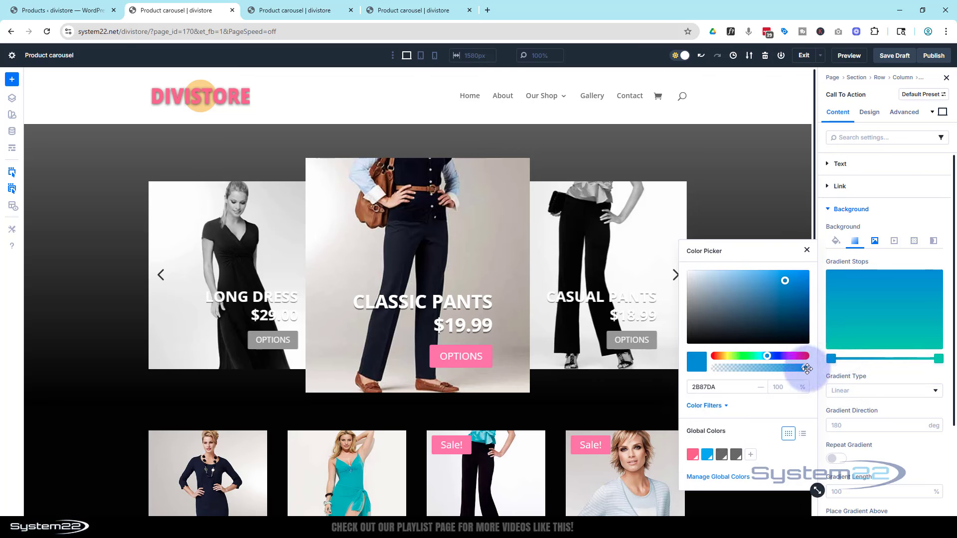
pyautogui.moveTo(806, 369); pyautogui.dragTo(704, 377)
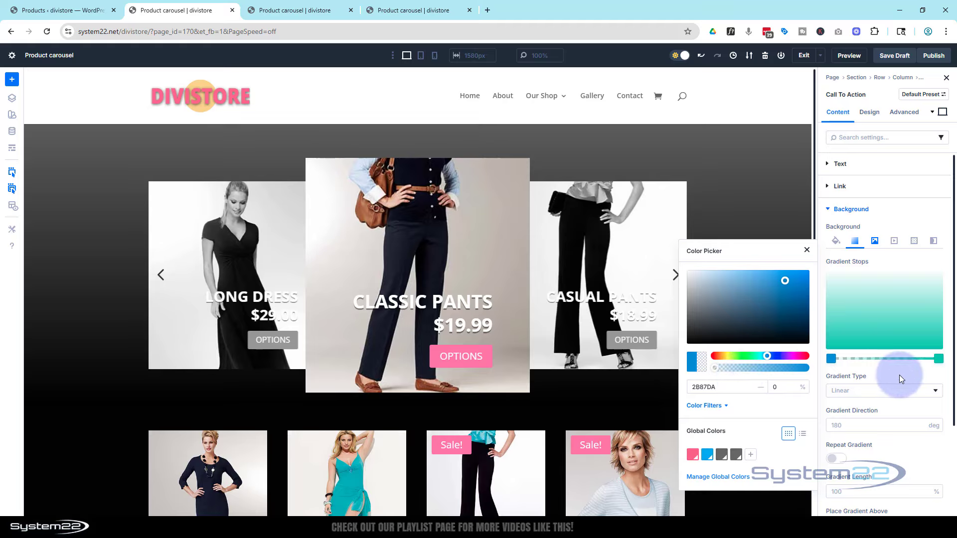
pyautogui.click(879, 464)
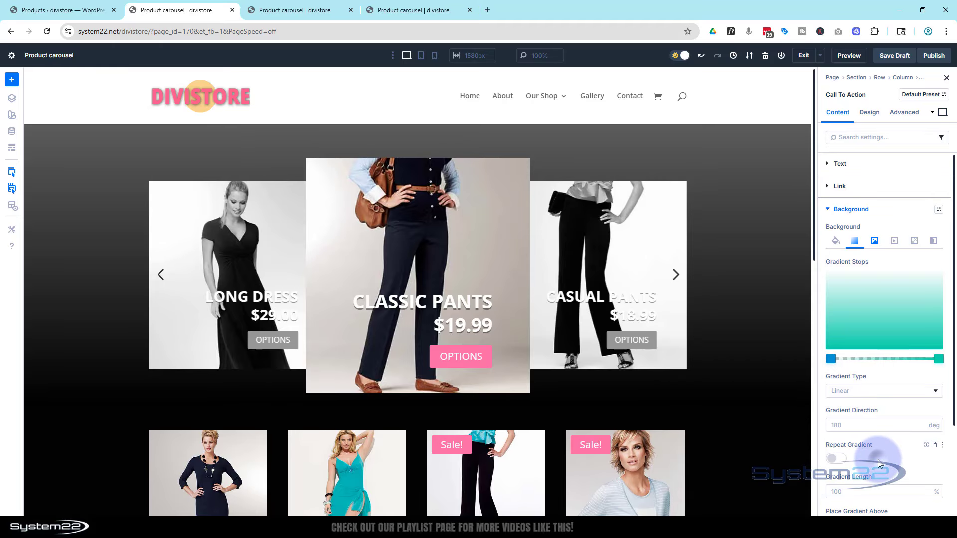
pyautogui.scroll(-2, 872, 444)
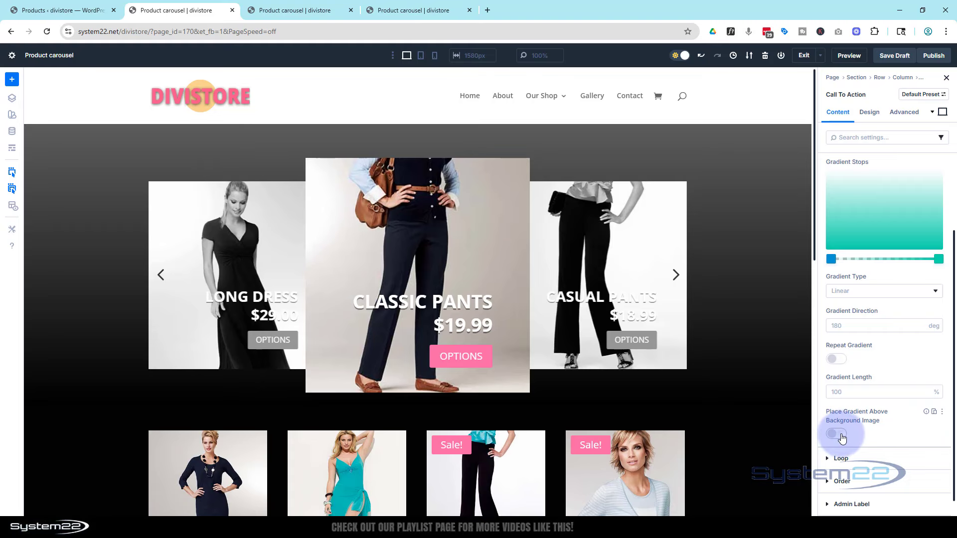
pyautogui.click(840, 434)
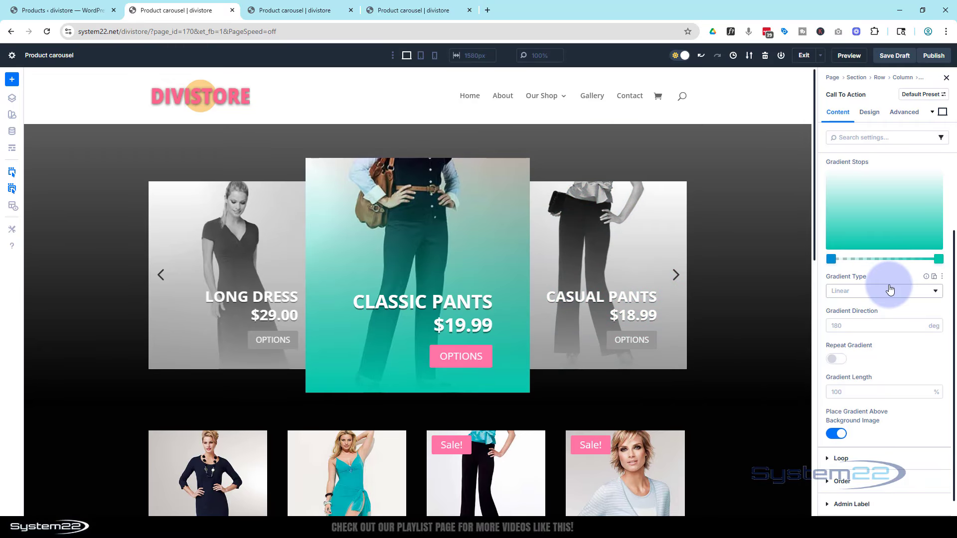
# Set the gradient's end stop to near-black 010101 with 79% opacity.
pyautogui.click(939, 260)
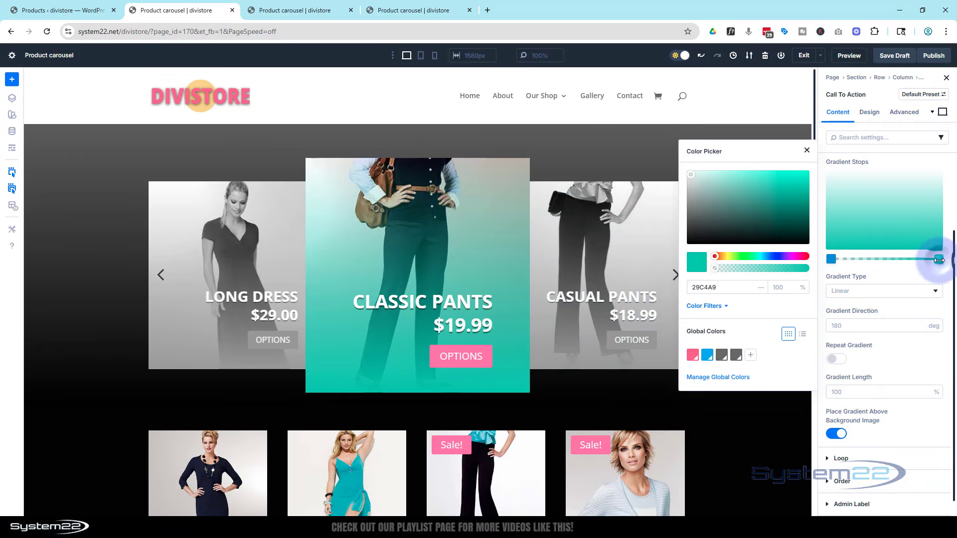
pyautogui.click(691, 241)
pyautogui.moveTo(687, 243); pyautogui.dragTo(681, 244)
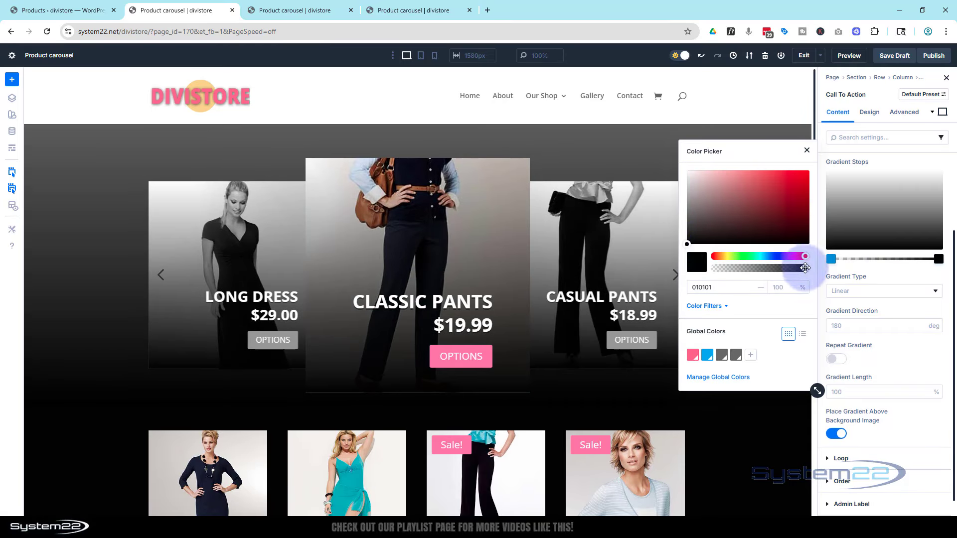
pyautogui.moveTo(803, 267); pyautogui.dragTo(788, 270)
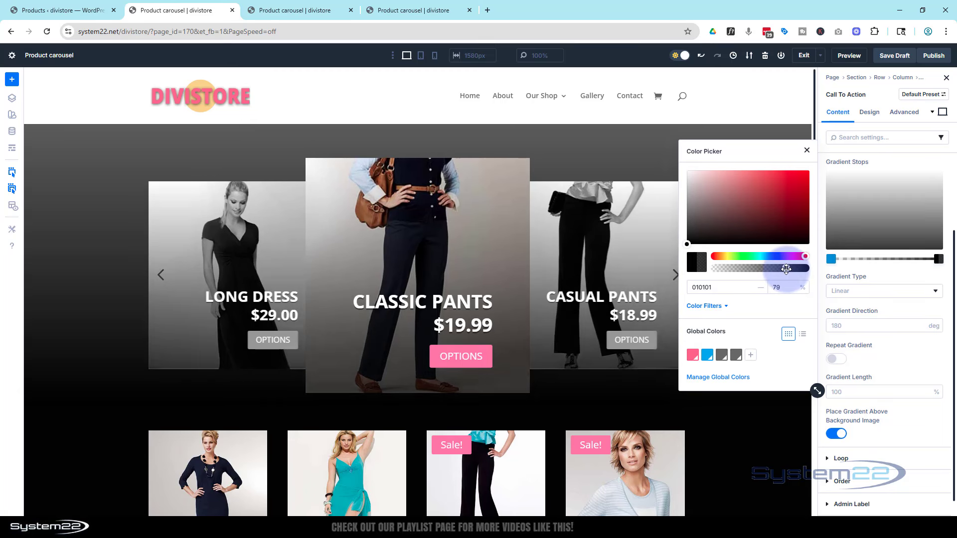
# Move the gradient's transparent stop to about the middle of the gradient and save the page as a draft.
pyautogui.click(832, 260)
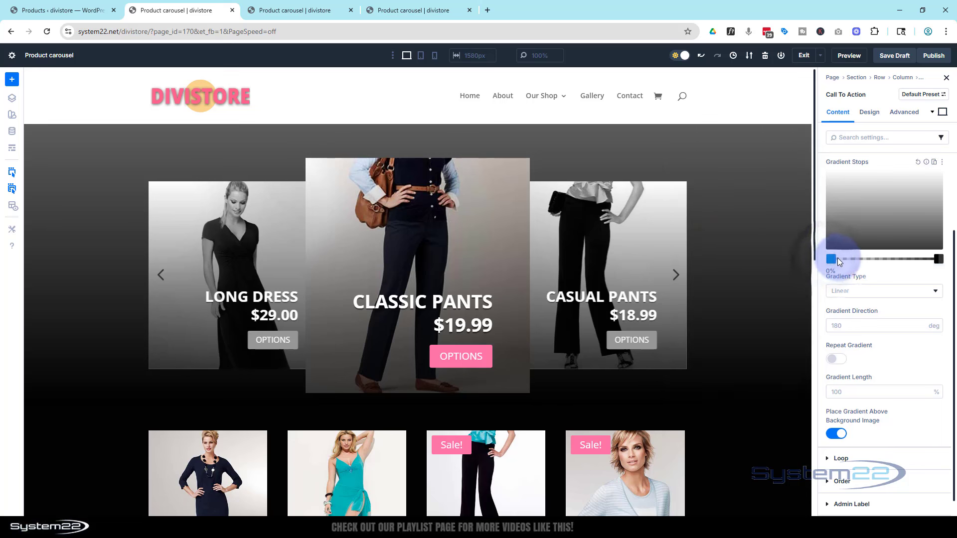
pyautogui.moveTo(854, 260)
pyautogui.mouseDown()
pyautogui.moveTo(905, 261)
pyautogui.moveTo(890, 259)
pyautogui.mouseUp()
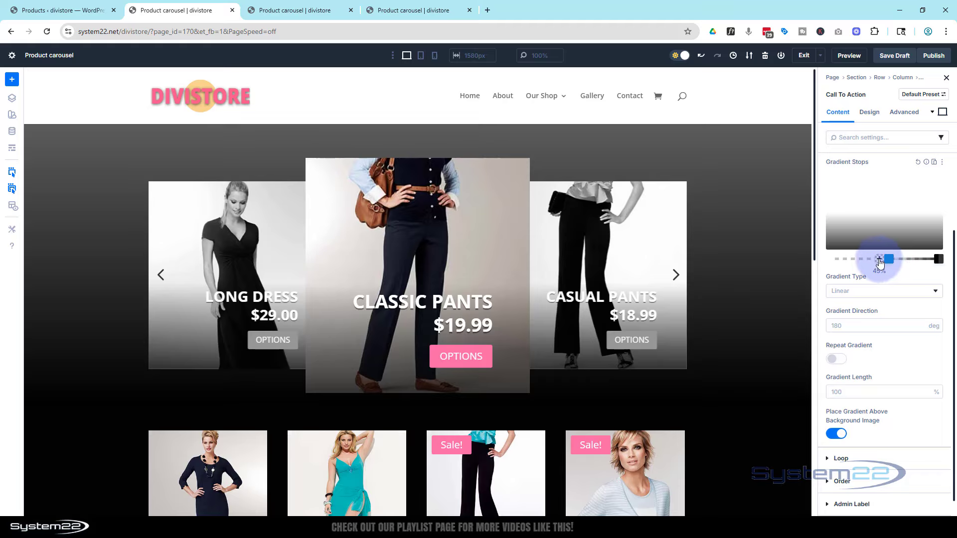
pyautogui.click(905, 59)
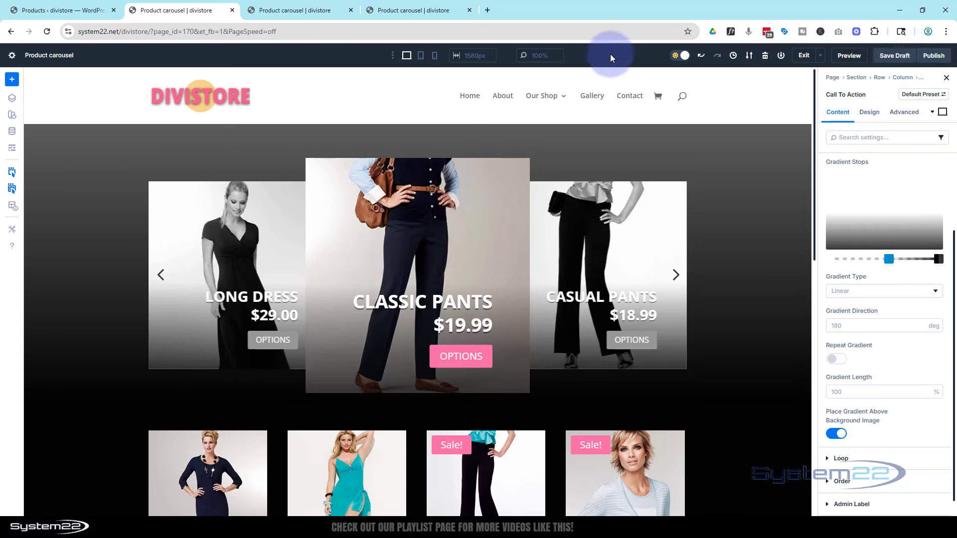
# Close the two old preview tabs and open a fresh preview of the page.
pyautogui.click(351, 10)
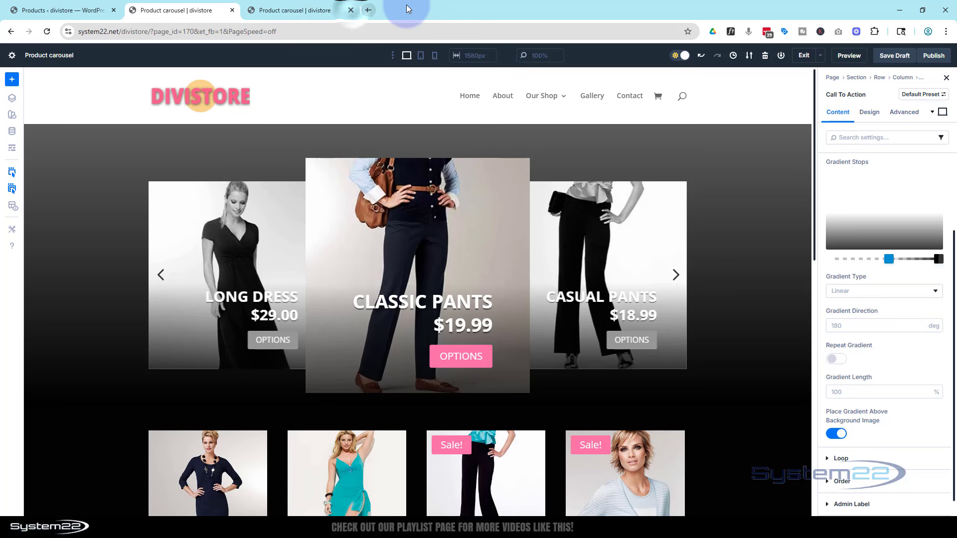
pyautogui.click(351, 10)
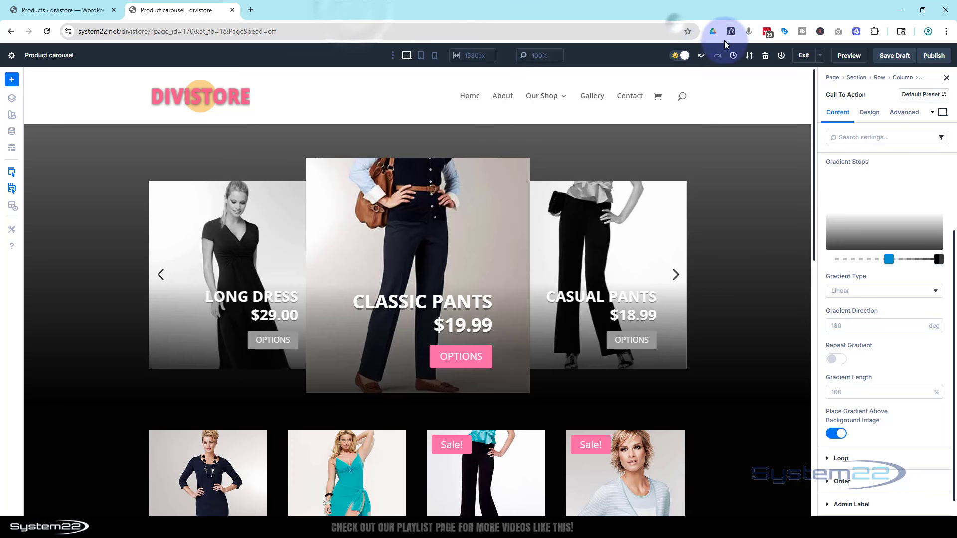
pyautogui.click(848, 56)
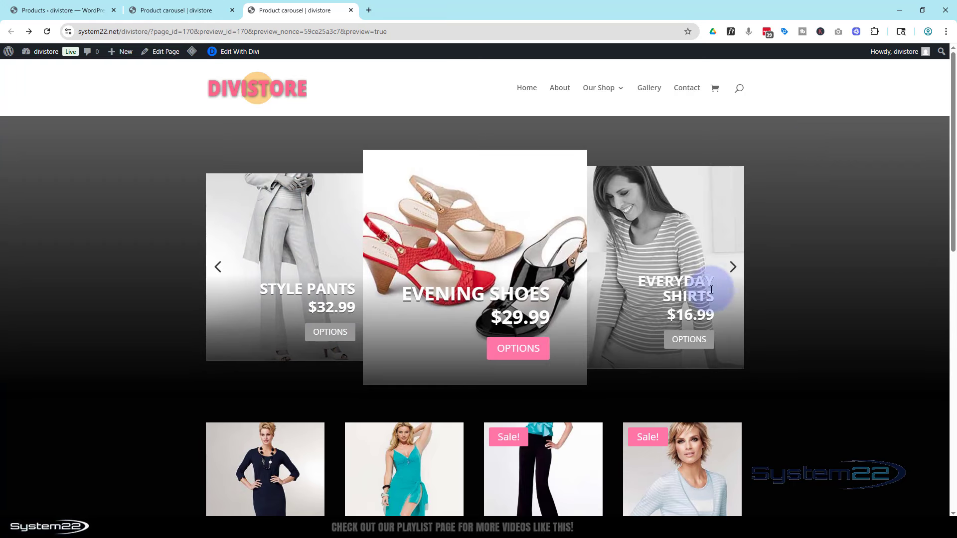
# Cycle the previewed carousel forward and backward with its arrows to check the slides and gradient overlay.
pyautogui.click(732, 267)
pyautogui.click(734, 268)
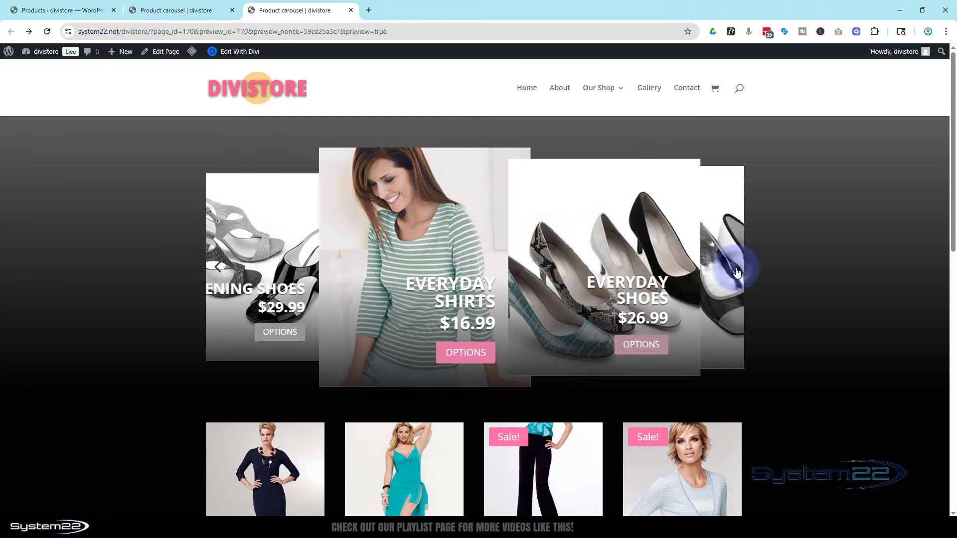
pyautogui.click(731, 268)
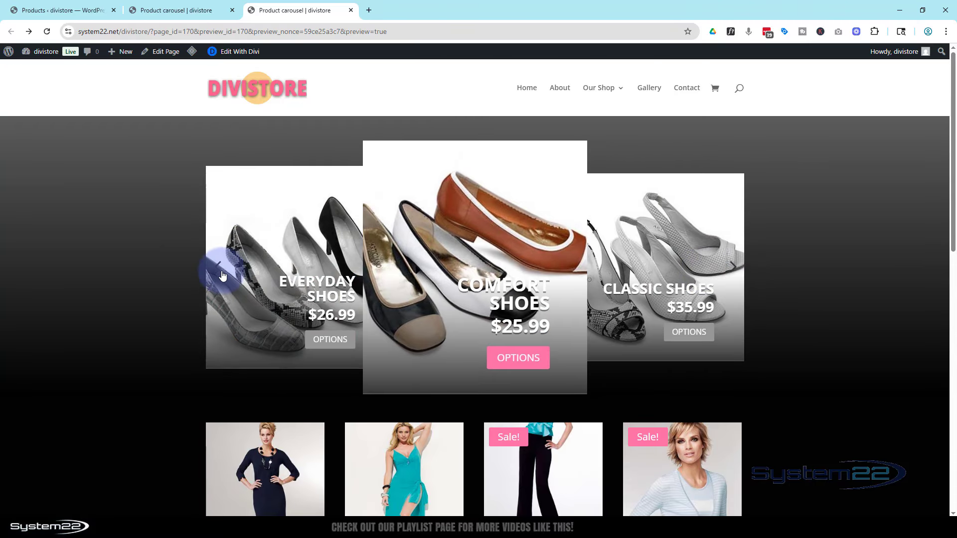
pyautogui.click(215, 274)
pyautogui.click(214, 274)
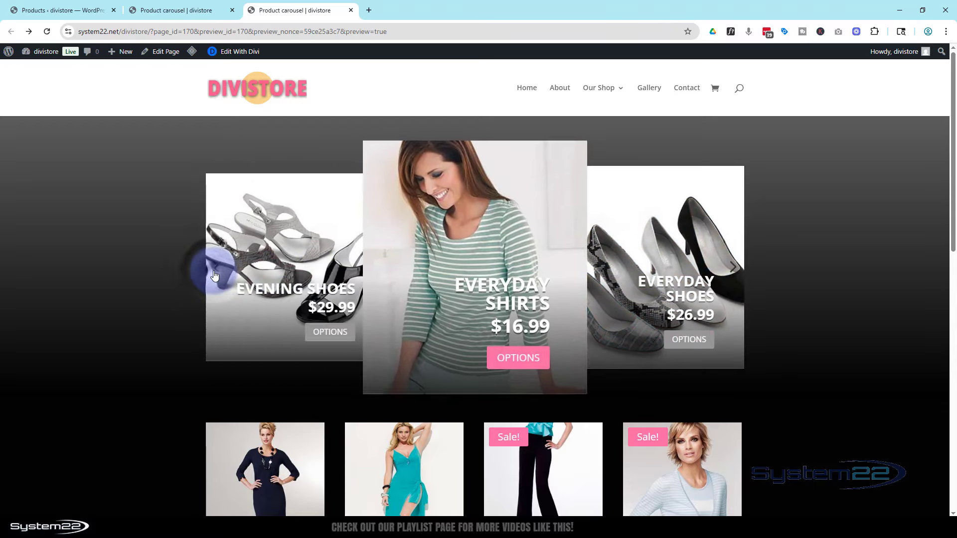
pyautogui.click(213, 273)
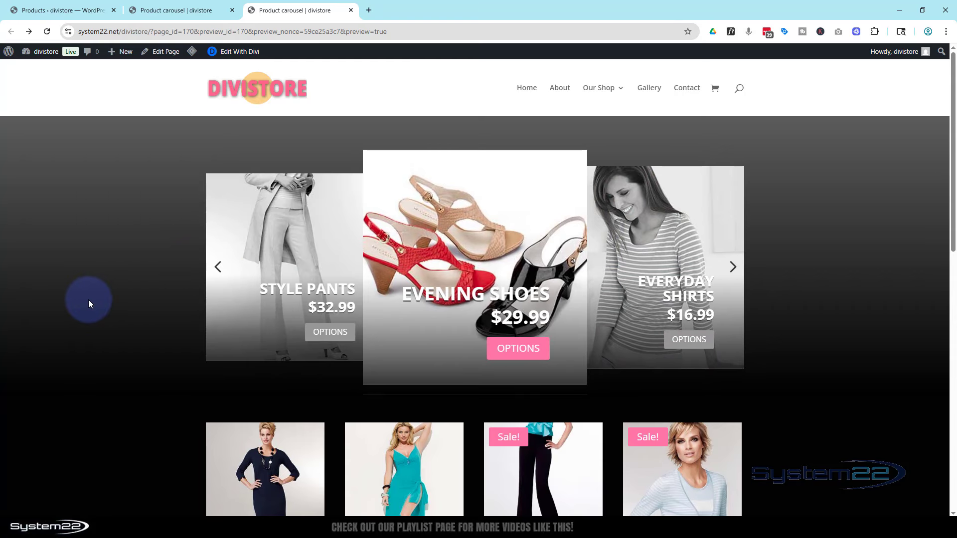